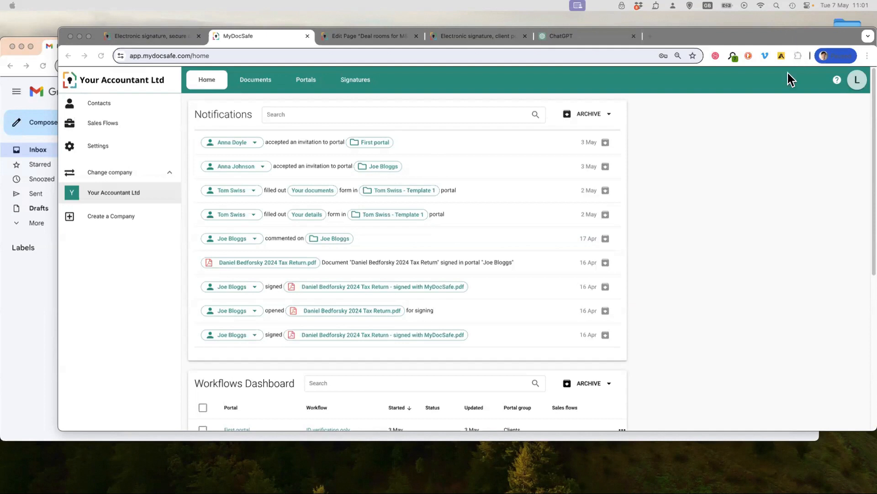
- Review the account options, then look through the Workflows Dashboard on the home page
mouse_move(713, 36)
left_mouse_down()
mouse_move(698, 34)
mouse_move(710, 30)
left_mouse_up()
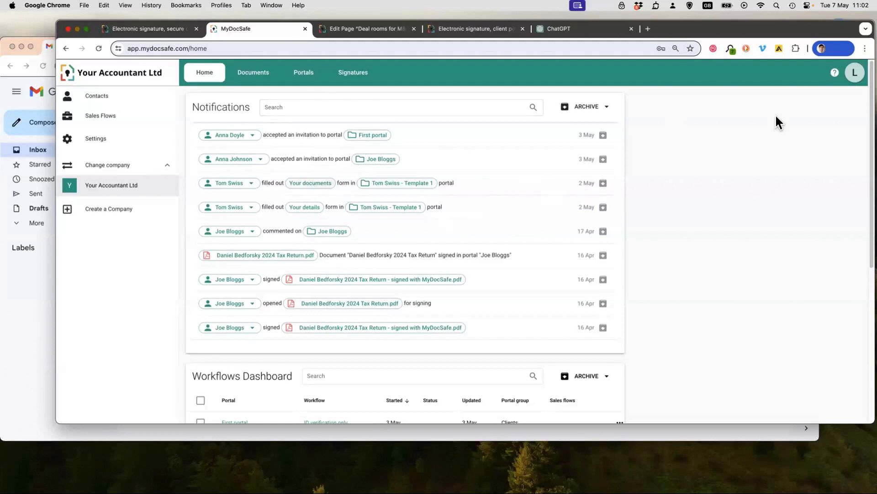
left_click(853, 75)
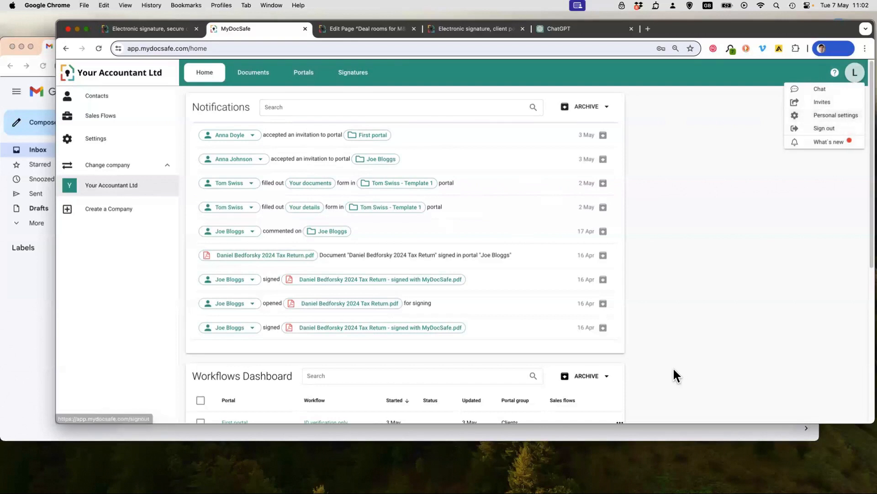
scroll(411, 231, "down", 3)
scroll(408, 235, "down", 8)
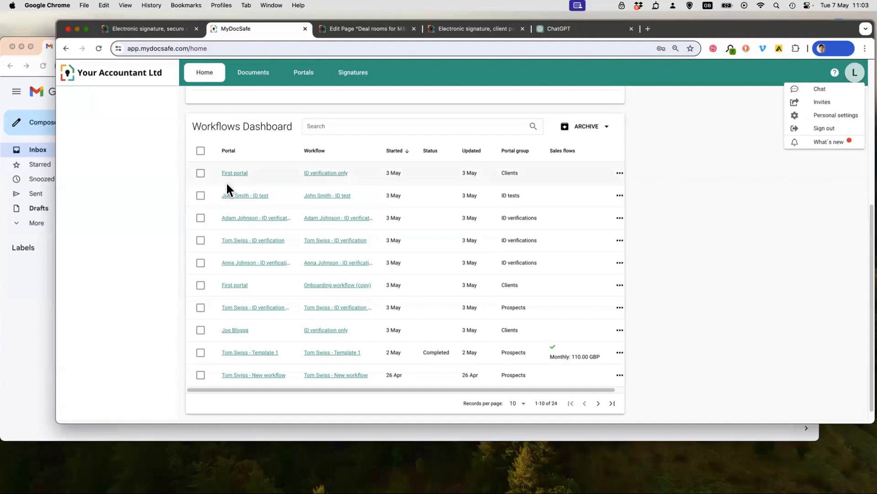
scroll(259, 375, "up", 5)
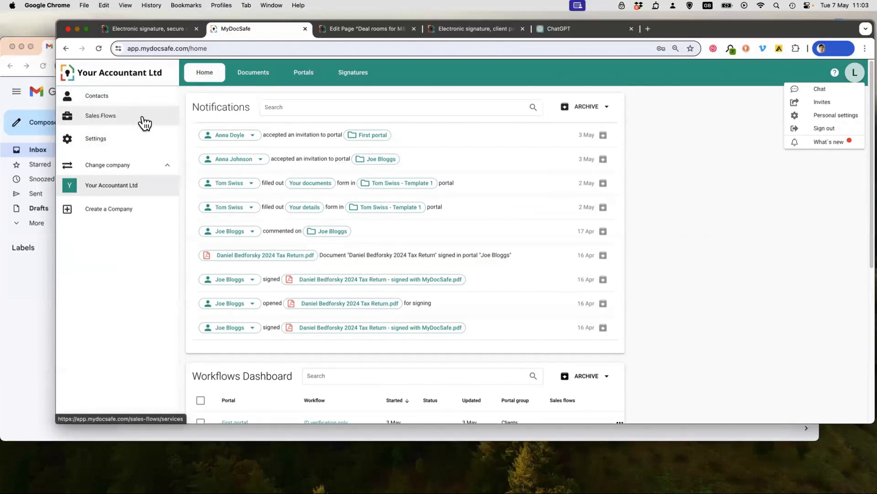
- View the Sales Flows service list and the company's Account Branding settings
left_click(127, 118)
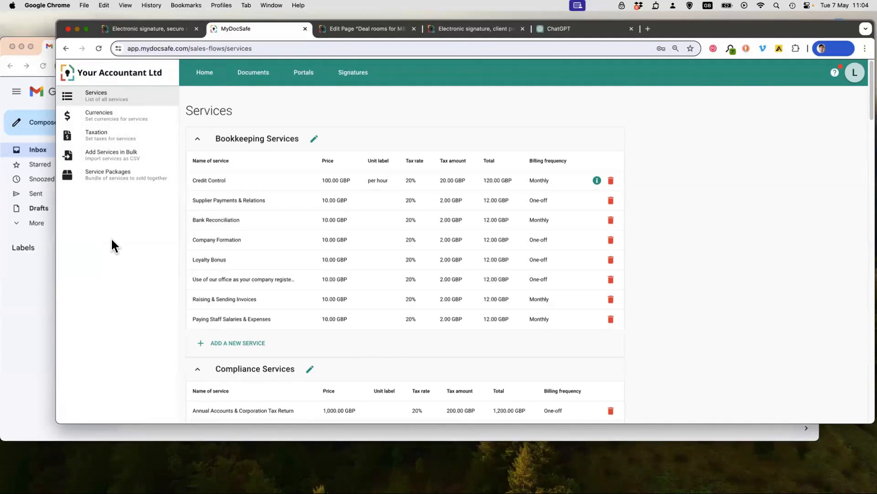
left_click(199, 72)
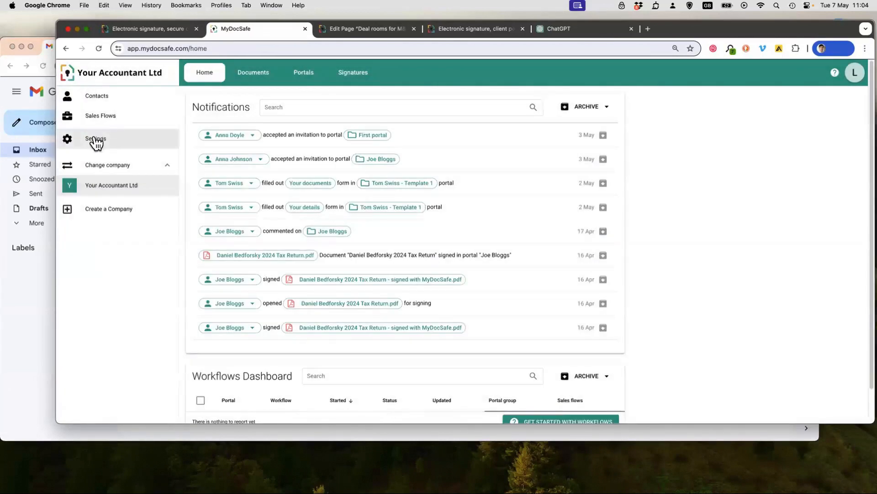
left_click(106, 140)
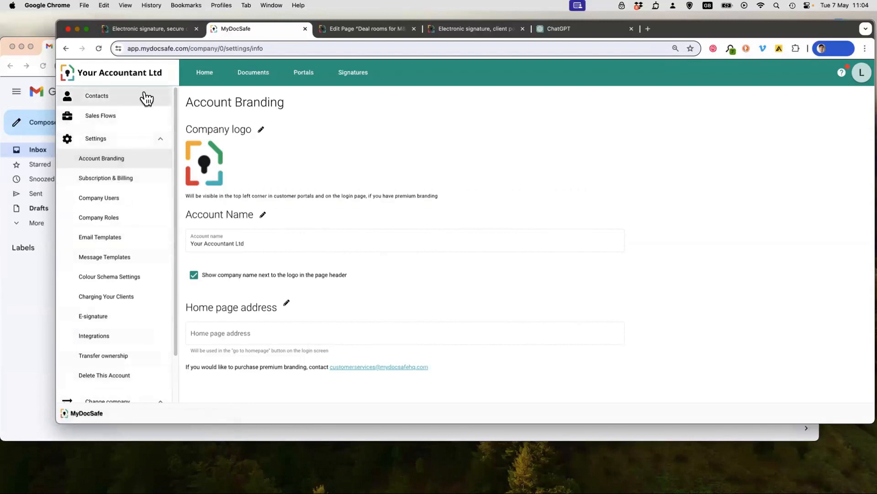
- Examine the contact list's options for adding contacts, including the contact types offered for a new contact
left_click(95, 97)
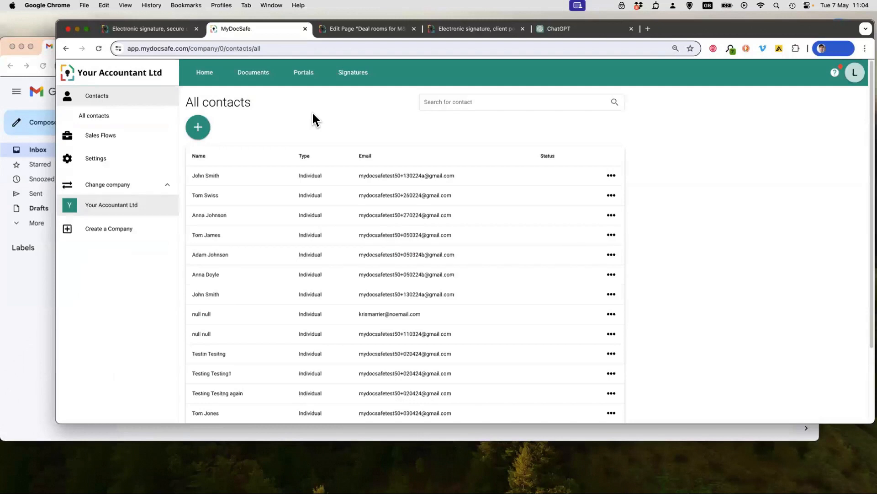
left_click(199, 128)
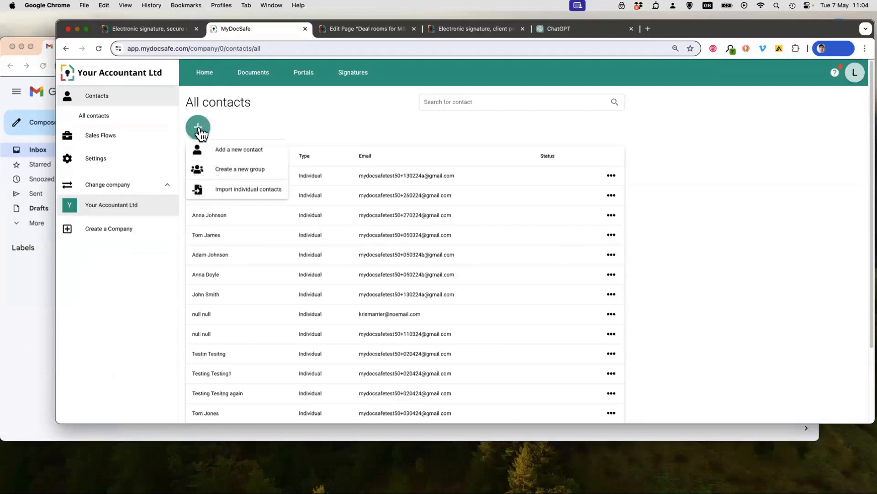
left_click(247, 149)
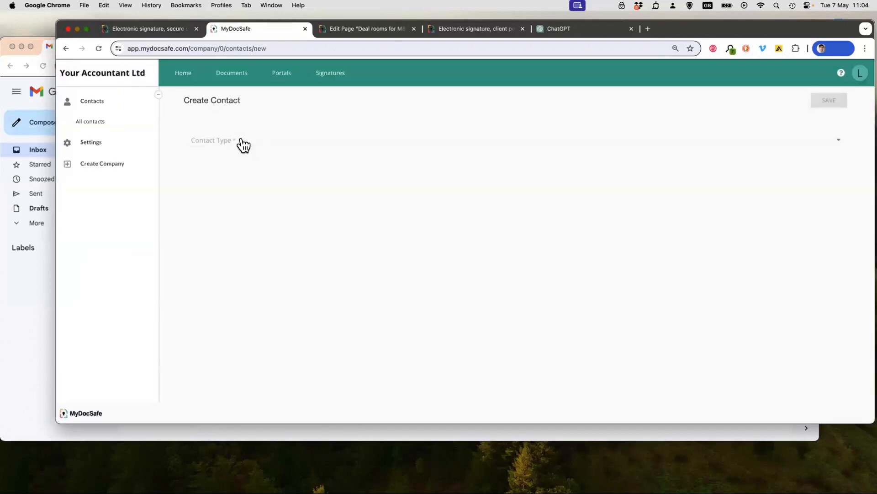
left_click(242, 144)
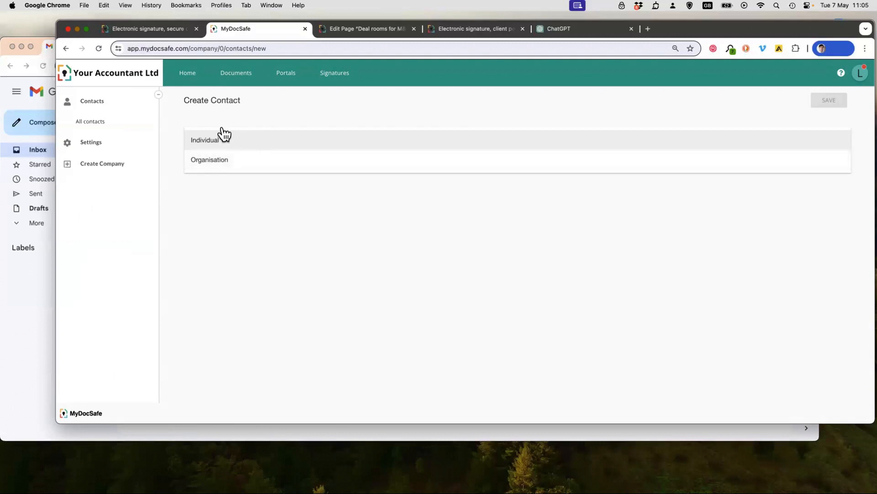
left_click(101, 119)
left_click(96, 98)
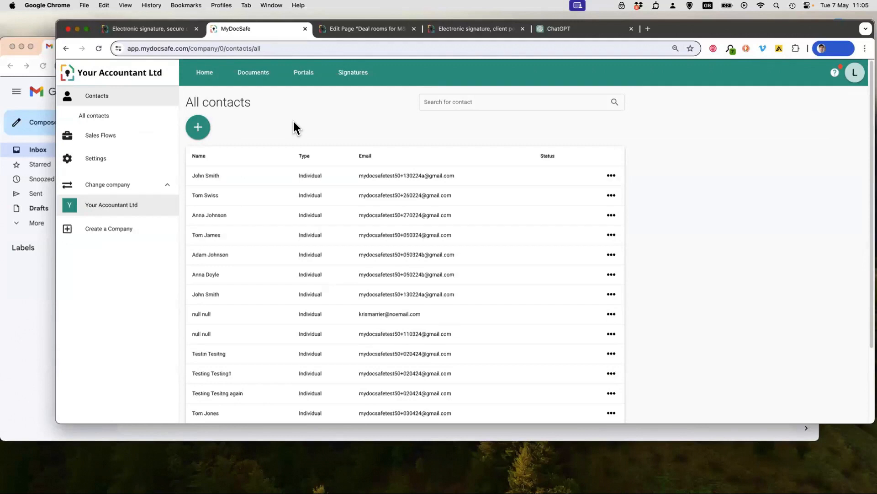
left_click(198, 130)
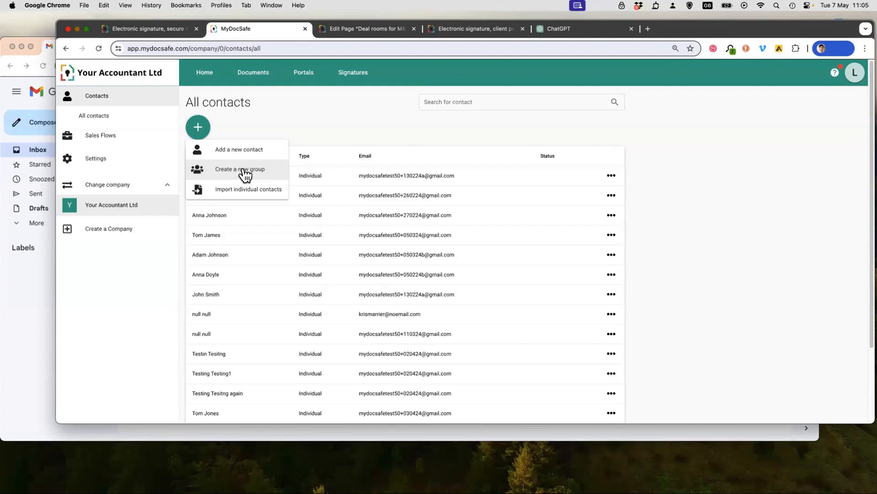
left_click(309, 114)
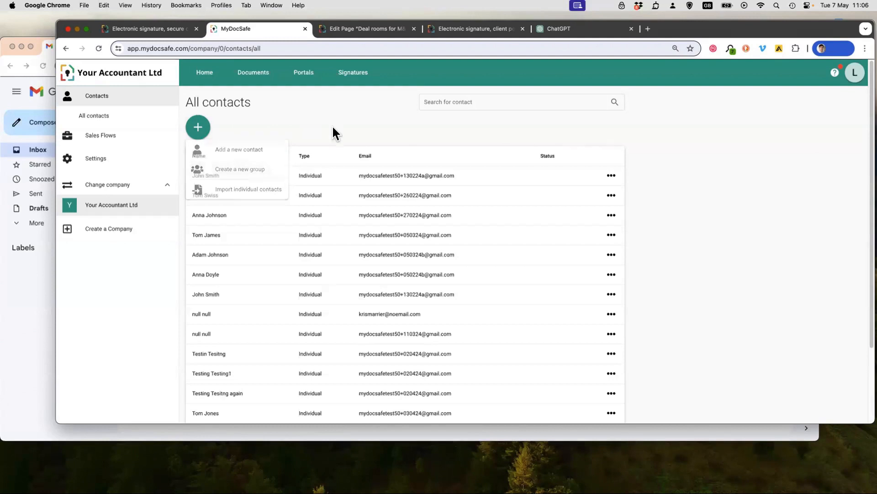
- Open the first contact in the list and examine its contact card, including the linked folder line
left_click(345, 182)
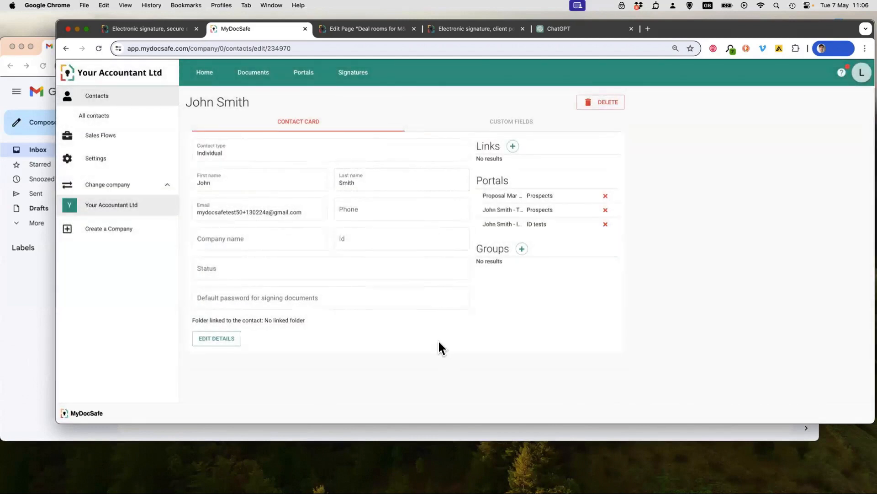
left_click(290, 121)
left_click_drag(191, 318, 261, 323)
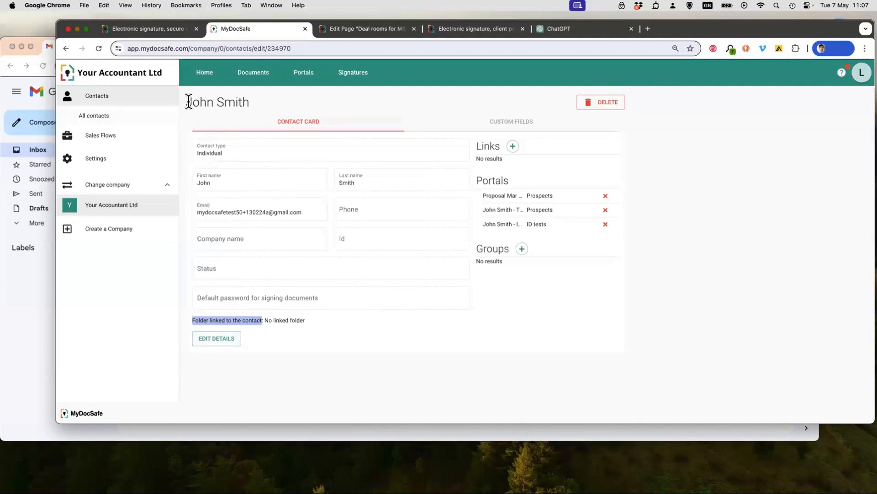
left_click_drag(188, 102, 260, 97)
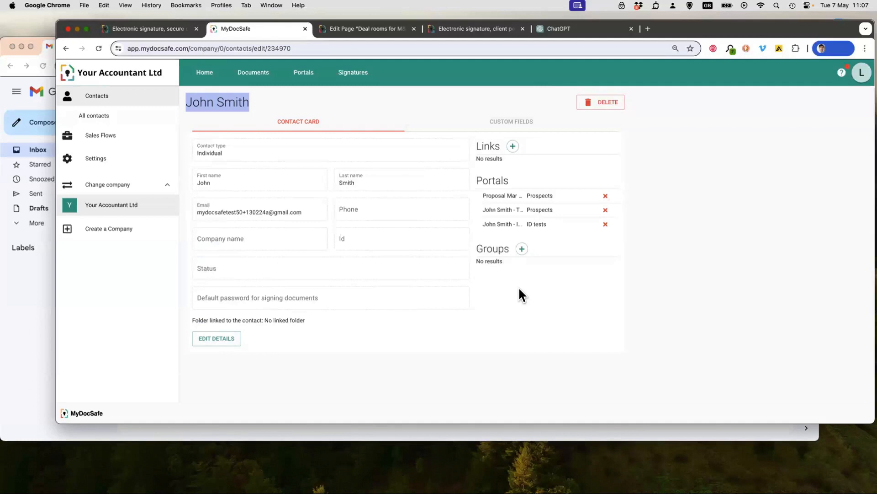
left_click(554, 289)
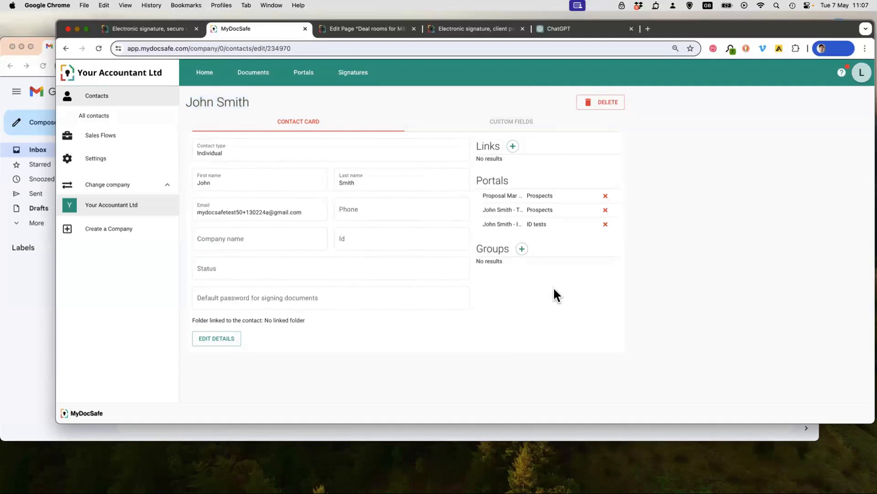
- Check the relationship types offered for a new contact link, then close the dialog without saving
left_click(513, 146)
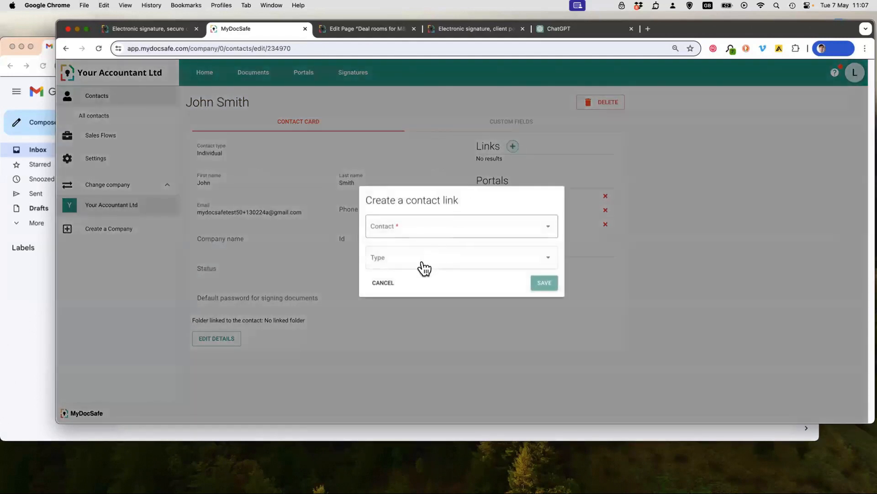
left_click(423, 267)
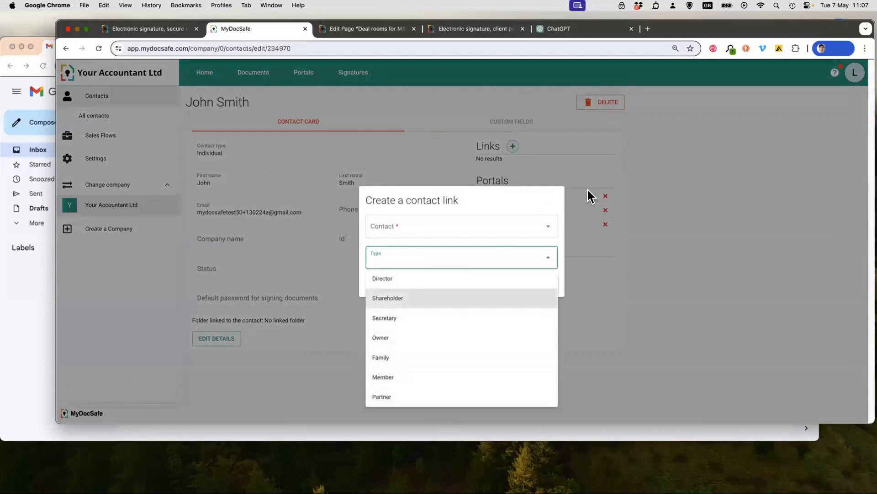
left_click(637, 259)
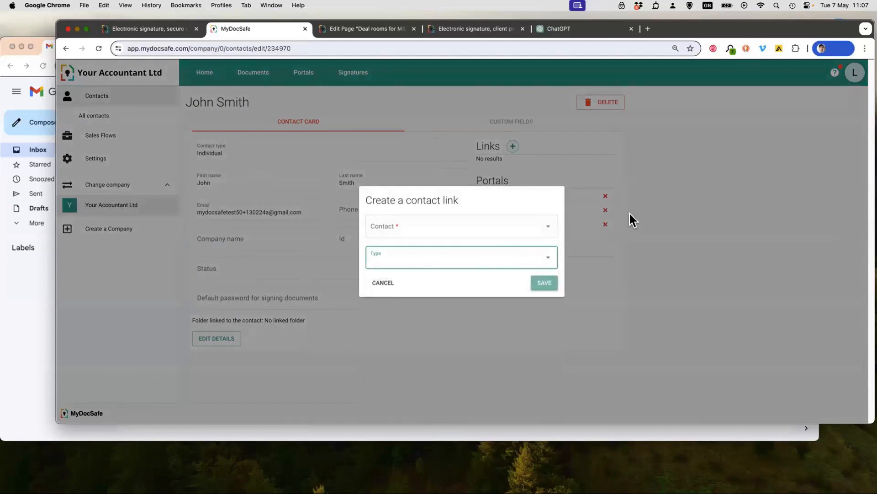
left_click(381, 285)
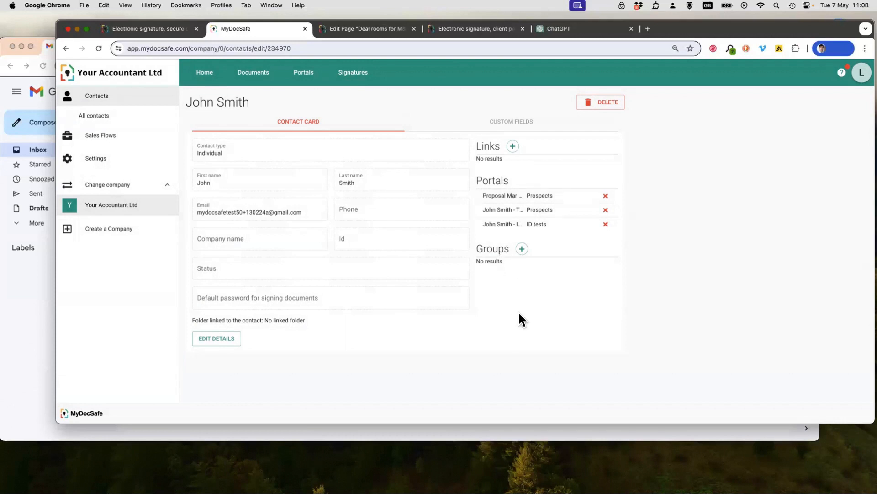
- Inspect the contact's custom fields template and the available form elements, then return to the contact card
left_click(515, 119)
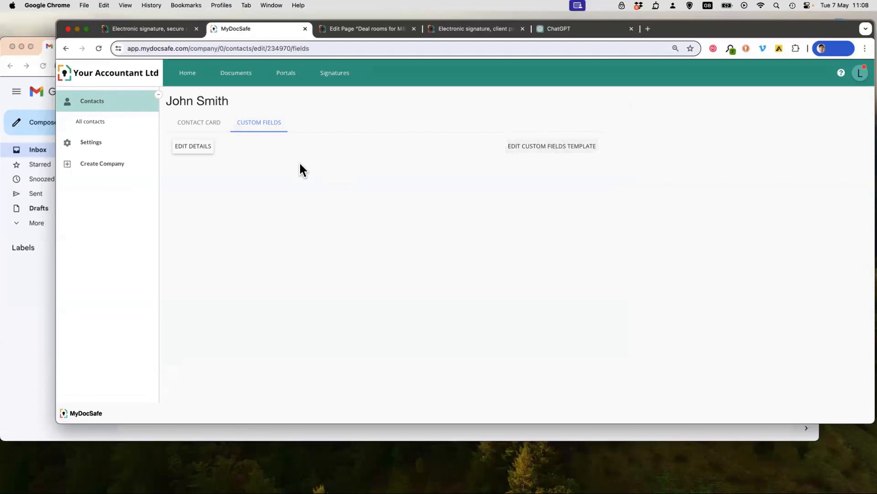
left_click(572, 145)
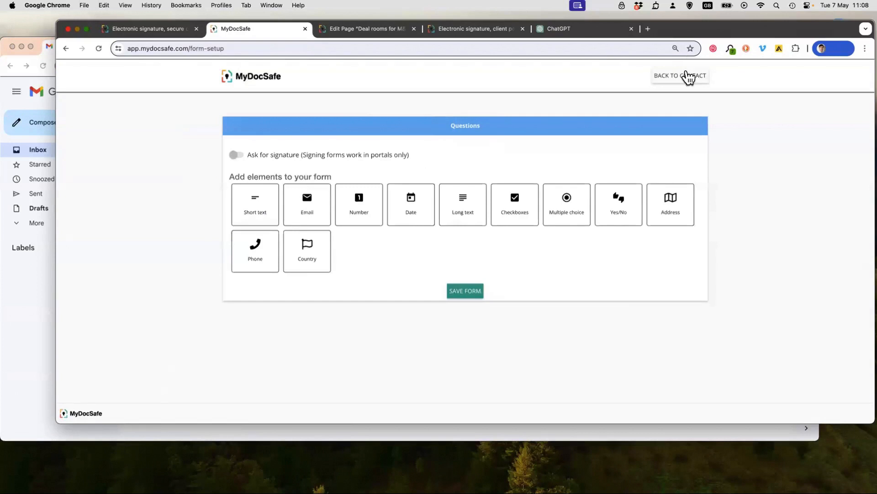
left_click(688, 77)
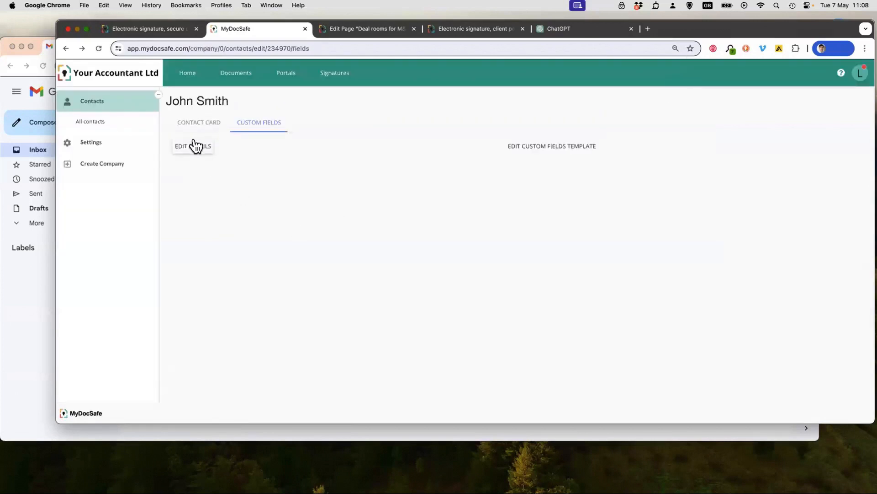
left_click(194, 122)
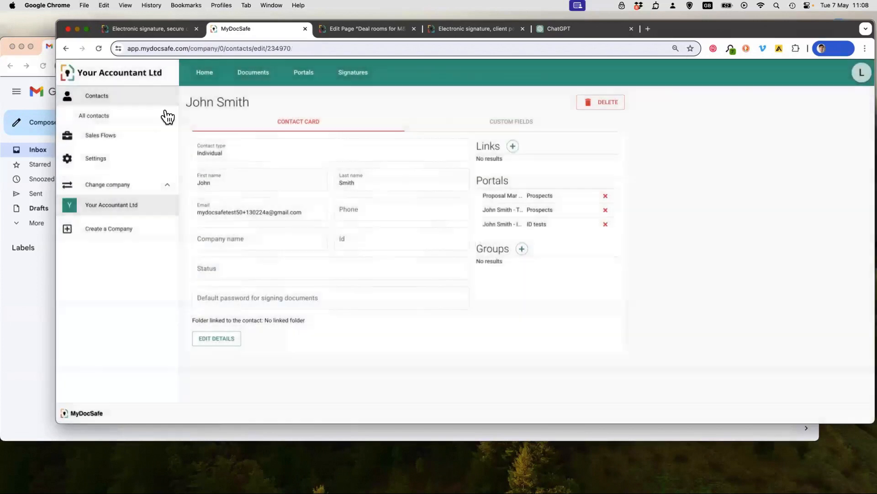
- Examine the creation options in the company documents and the actions available for "2. Engagement letter draft.docx"
left_click(253, 73)
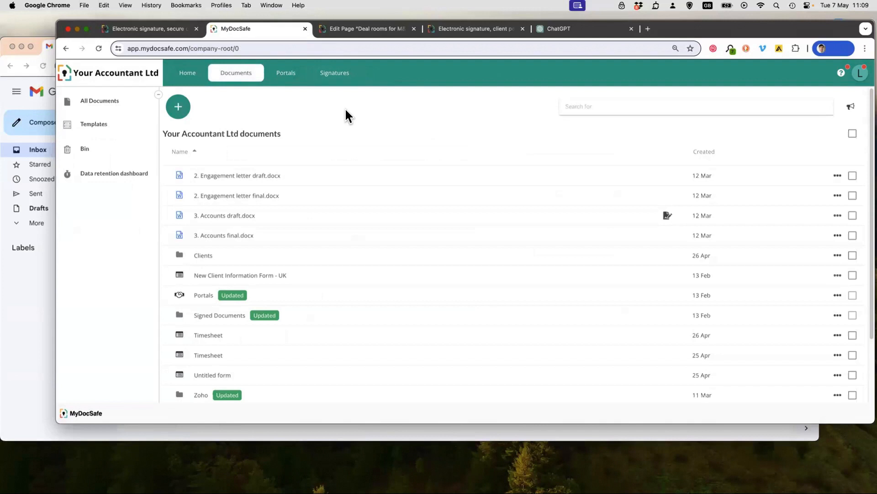
left_click(179, 107)
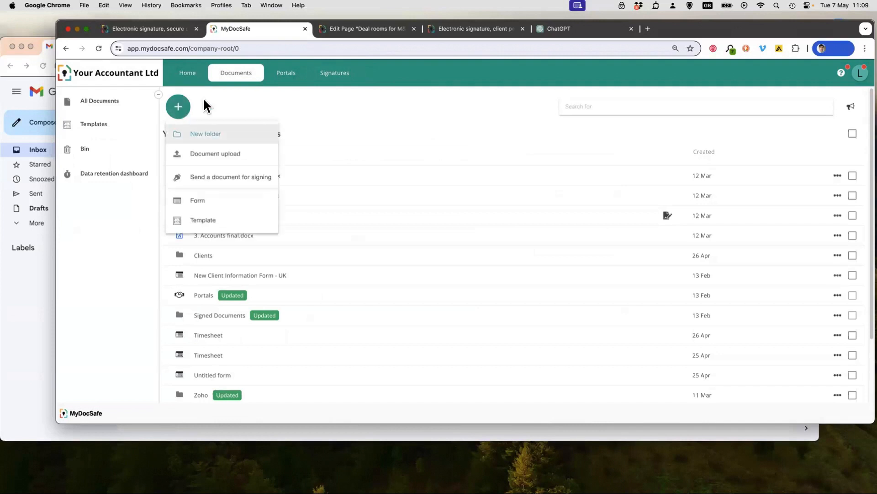
left_click(254, 98)
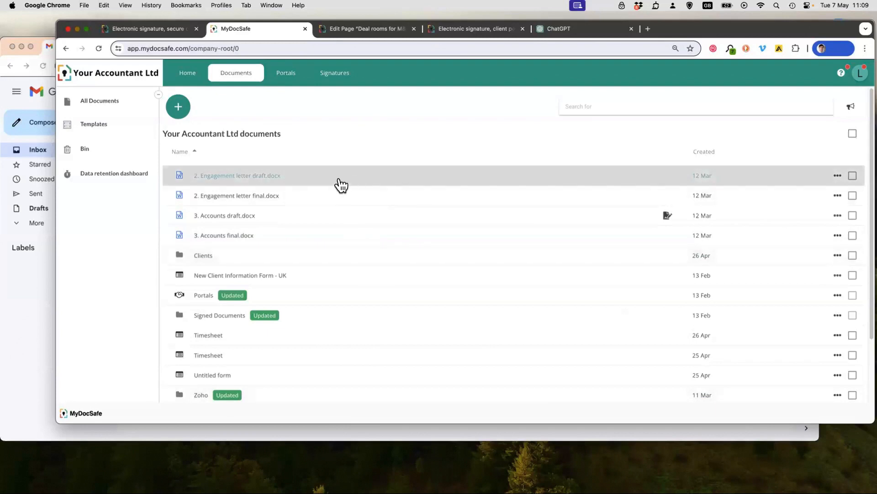
right_click(315, 182)
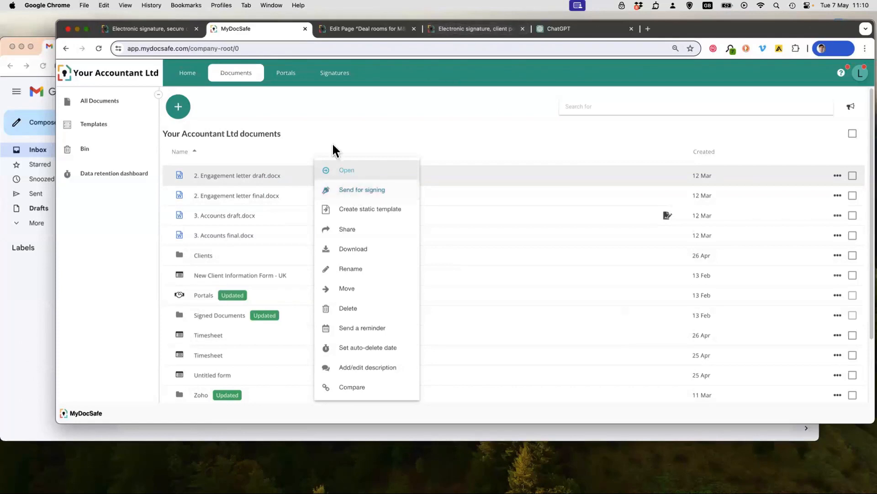
left_click(305, 137)
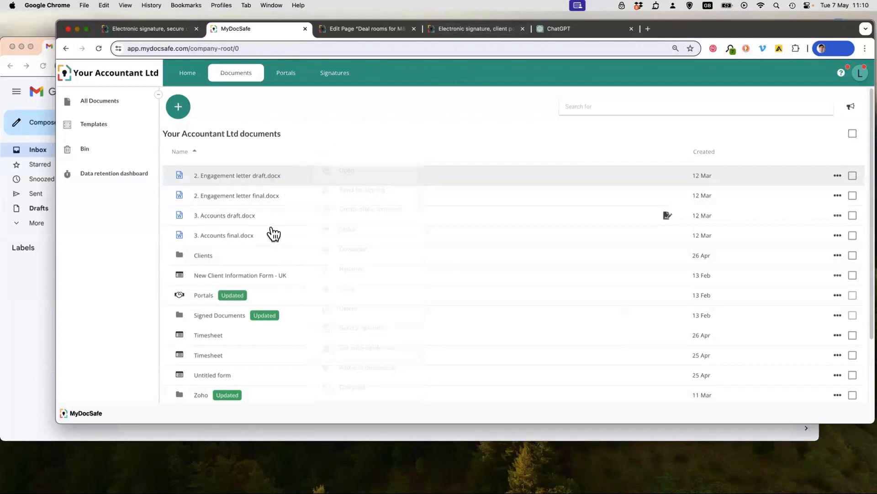
- Open "New Client Information Form - UK", preview it as a recipient sees it, and return to the form editor
left_click(256, 276)
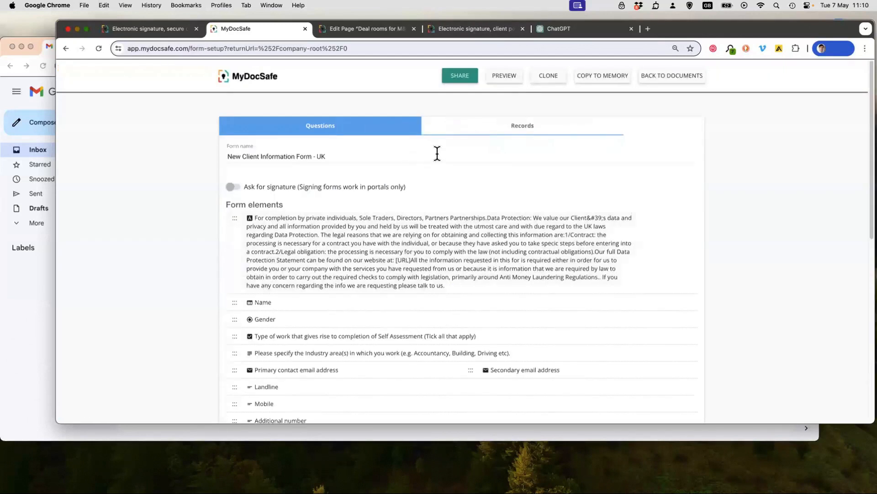
left_click(510, 76)
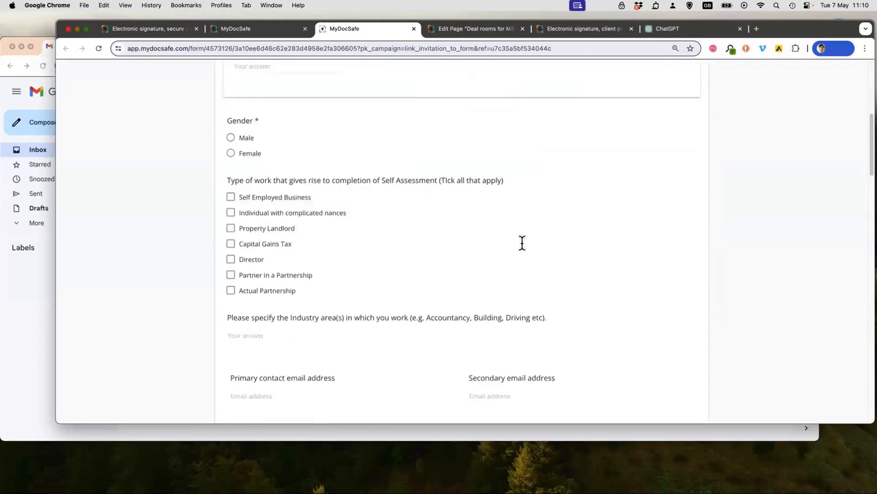
left_click(248, 29)
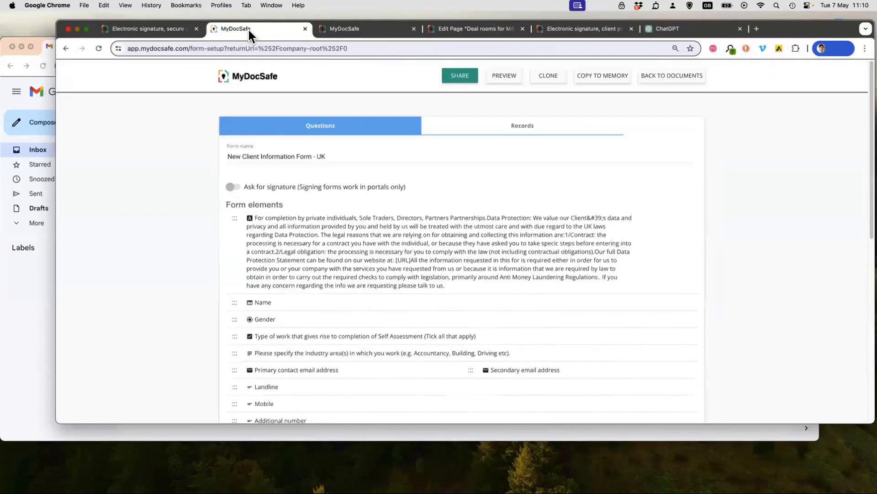
- Examine the form's link, email and website-button sharing options and its records page, then return to the company documents
left_click(462, 80)
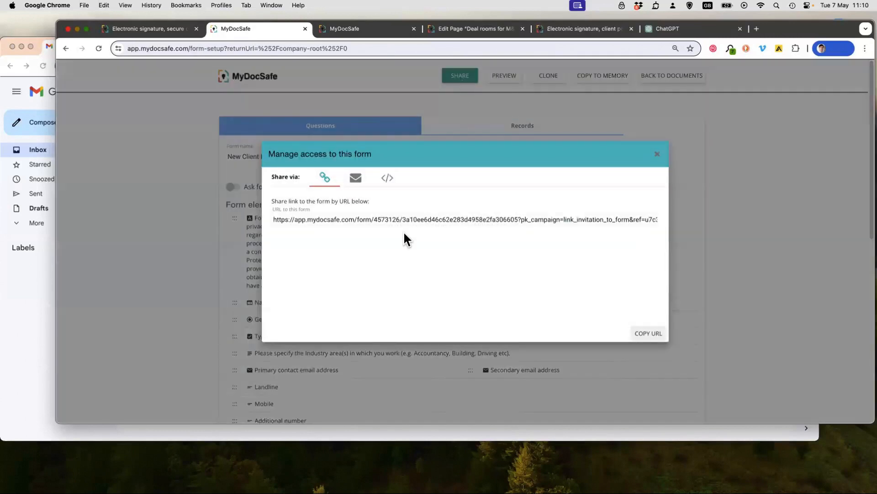
left_click(356, 177)
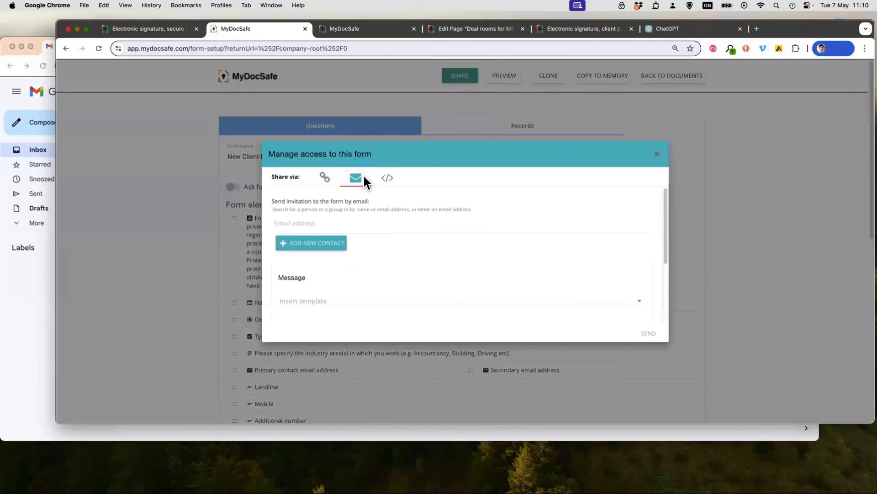
left_click(384, 180)
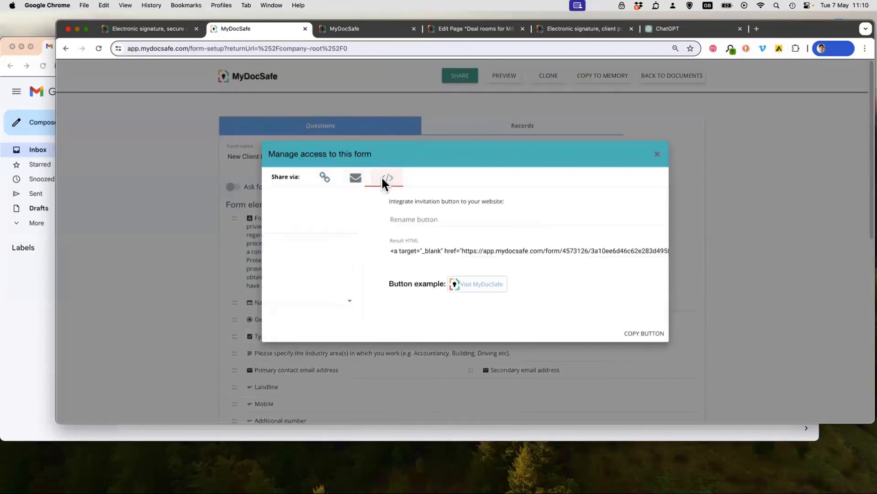
left_click(658, 157)
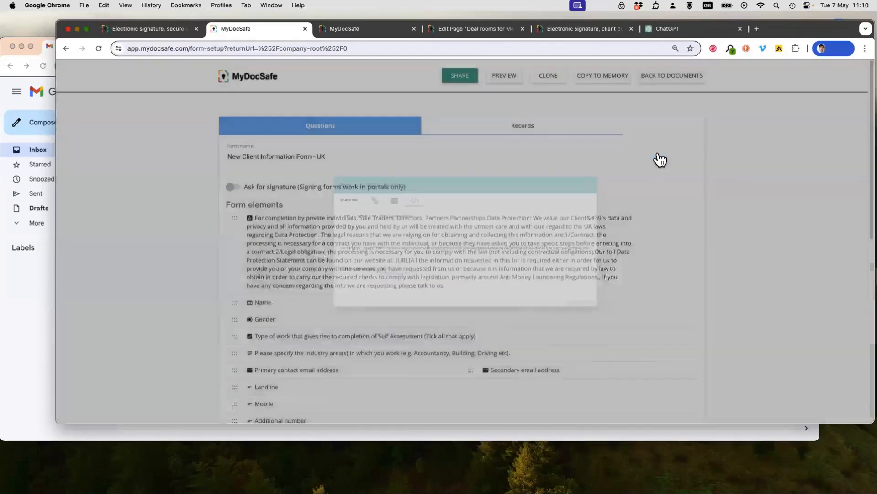
left_click(524, 135)
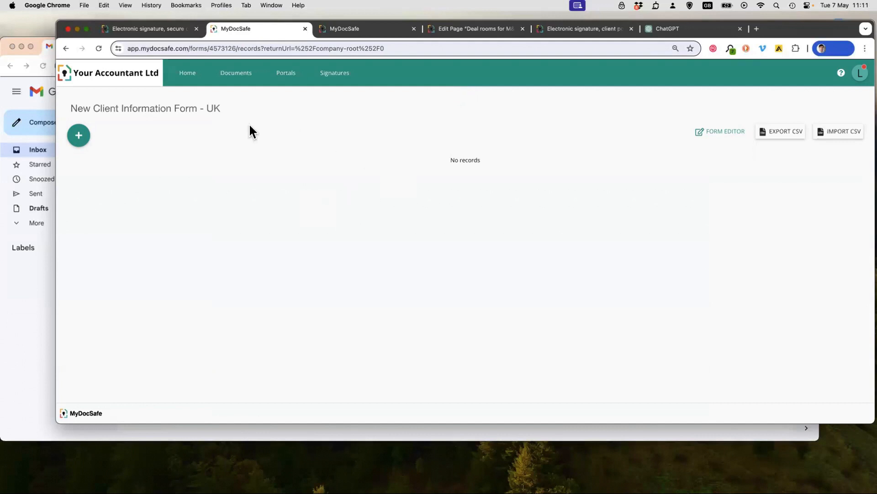
left_click(236, 73)
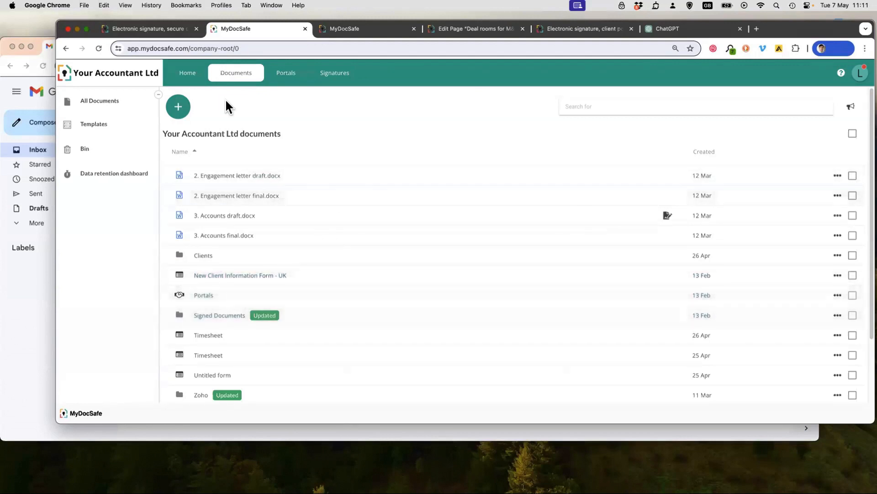
- Open the Clients portal group and examine the second portal's dashboard, including its notifications and comments, then close the portal
left_click(287, 77)
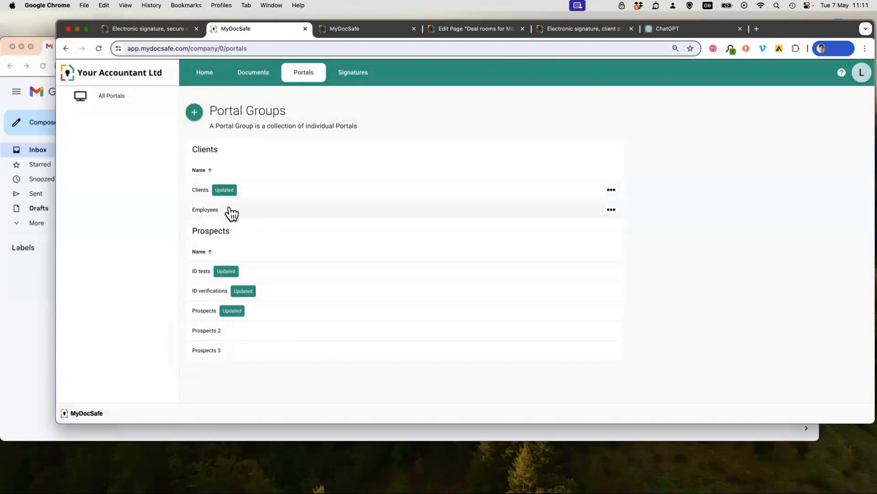
left_click(283, 189)
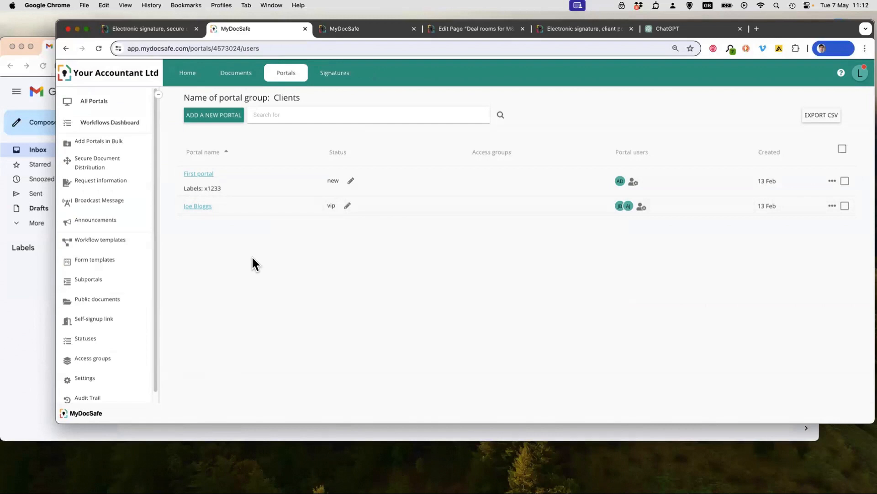
left_click(260, 207)
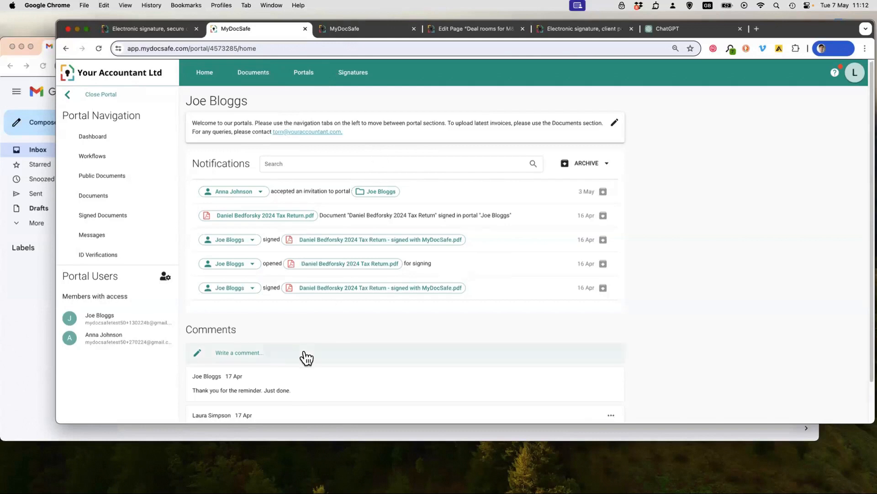
scroll(256, 319, "down", 2)
scroll(284, 320, "up", 2)
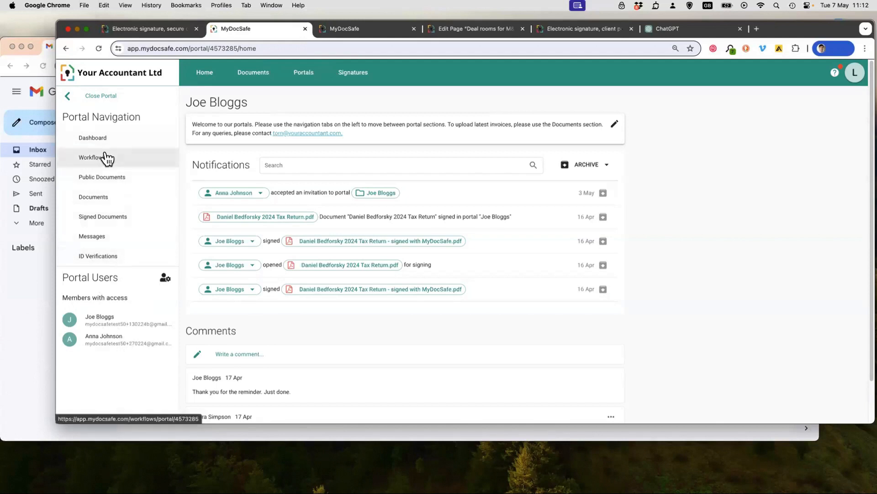
left_click(98, 96)
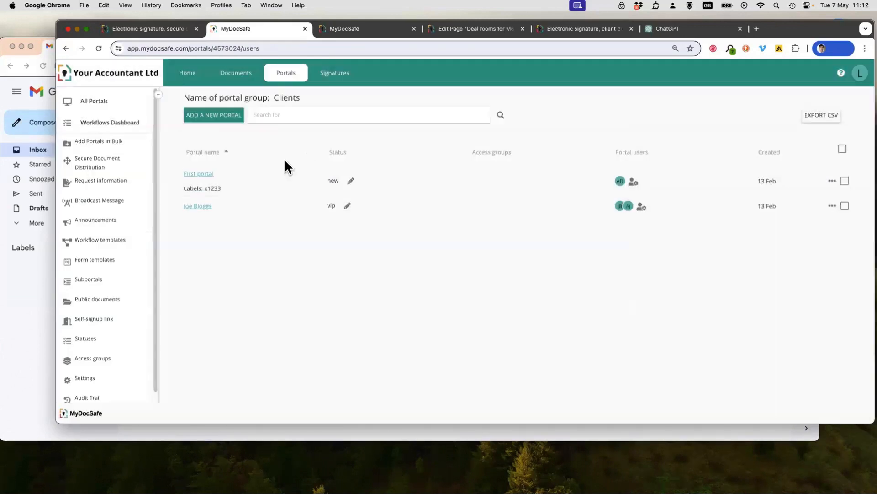
- Go back through the portal groups to the Clients group, view the second portal's dashboard again, and close it
left_click(293, 73)
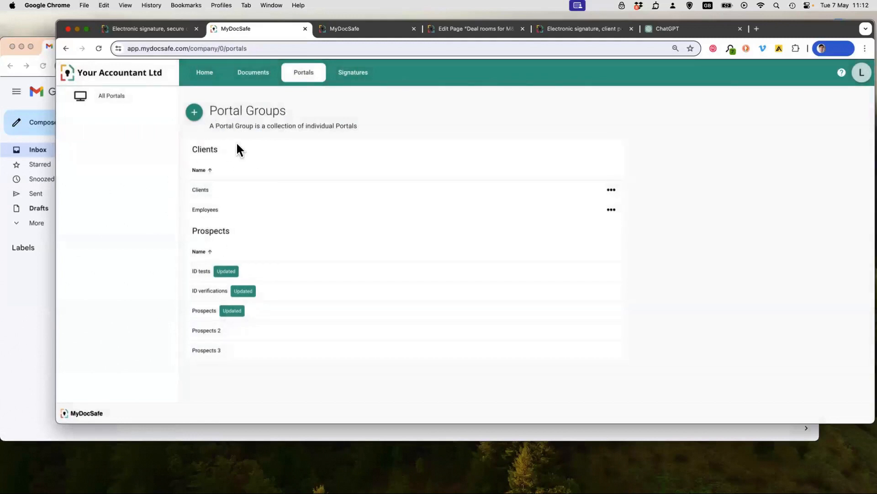
left_click(246, 198)
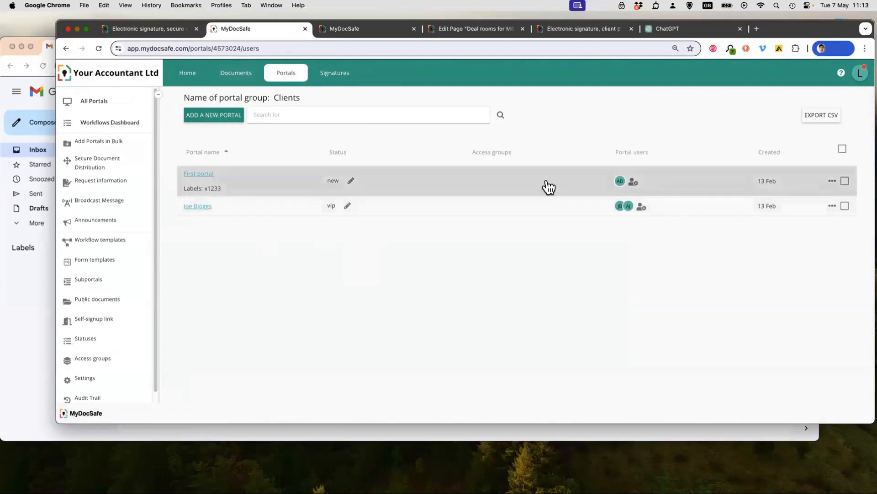
left_click(249, 208)
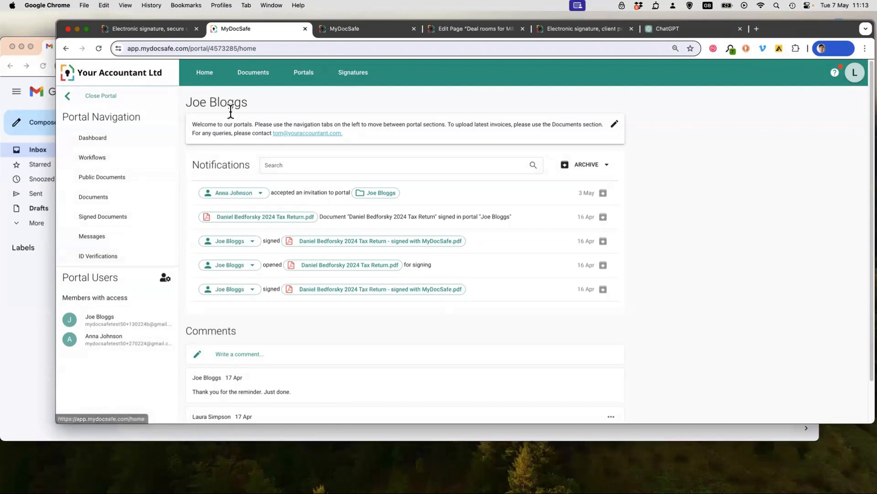
left_click(99, 97)
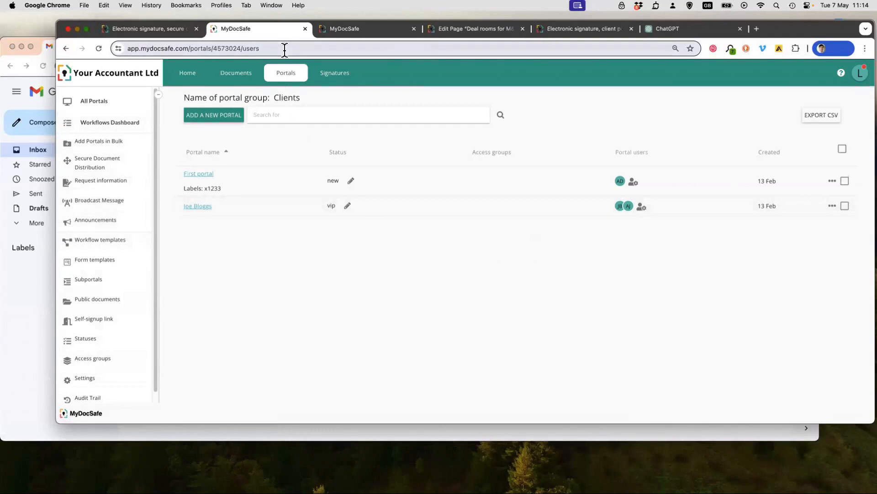
- Return to the portal groups overview and open the "Prospects" group in its Prospects section
left_click(287, 73)
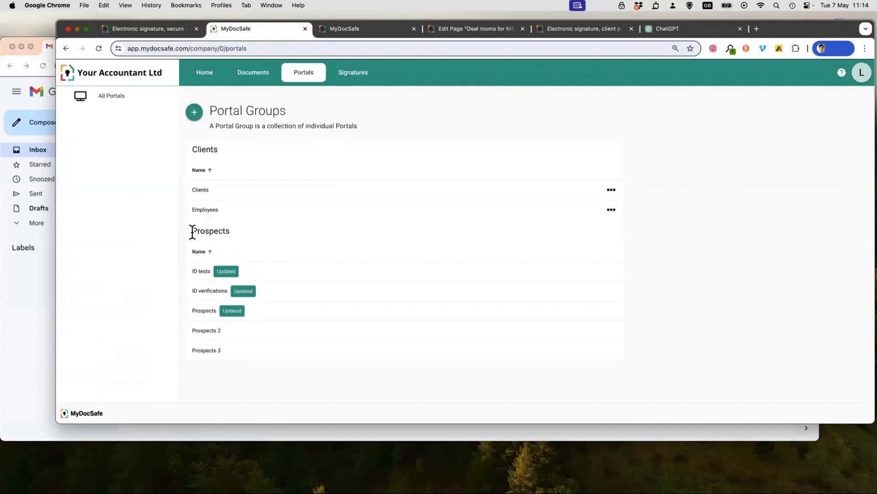
left_click_drag(191, 232, 233, 233)
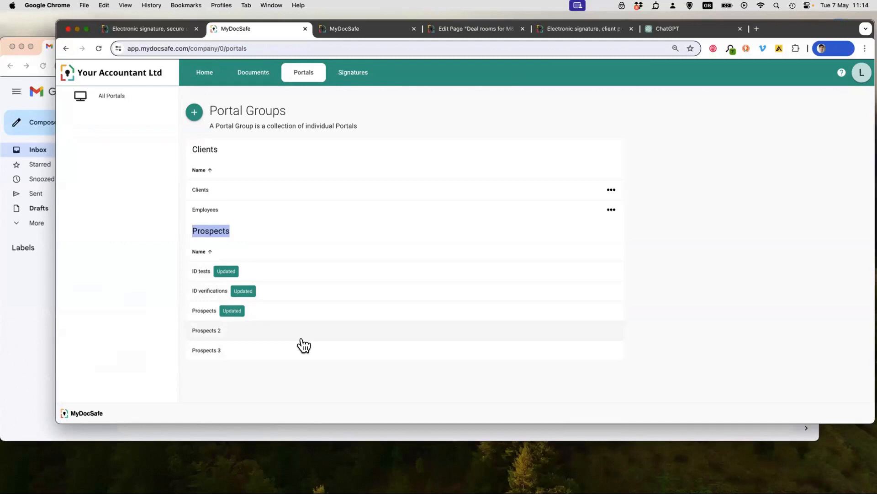
left_click(286, 314)
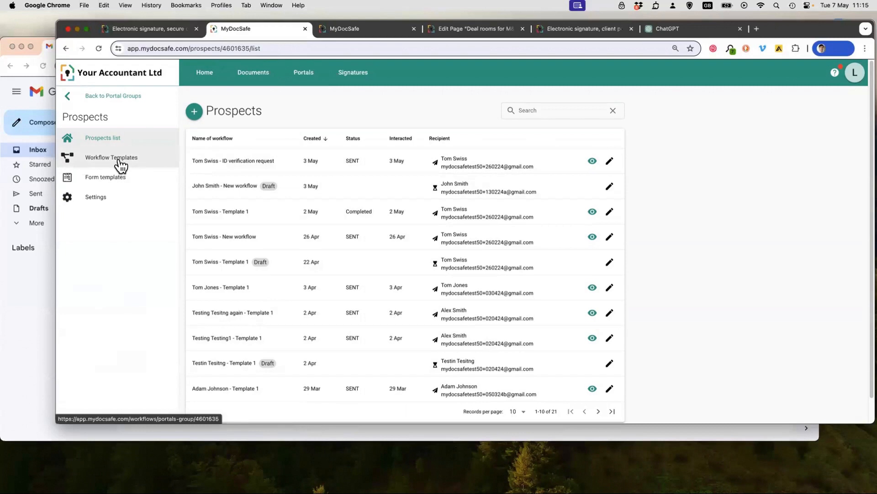
- Create a prospect workflow for the third contact suggested for "my", using the "New workflow" template
left_click(194, 112)
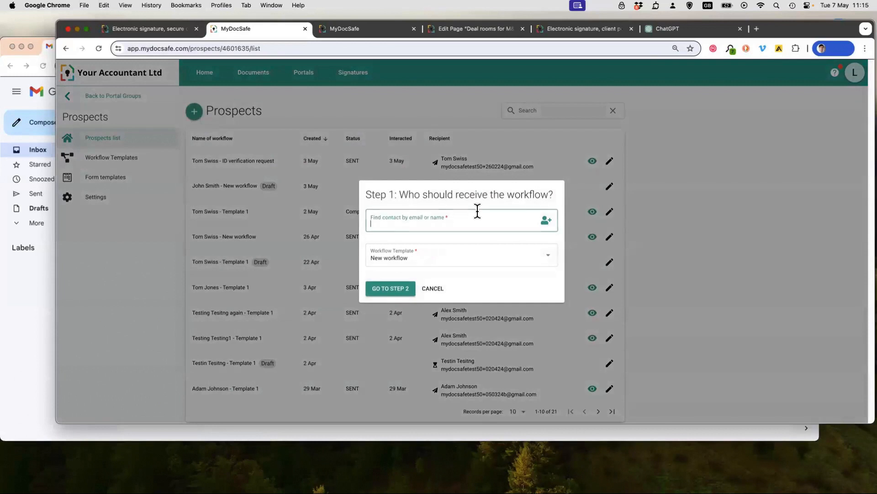
type("my")
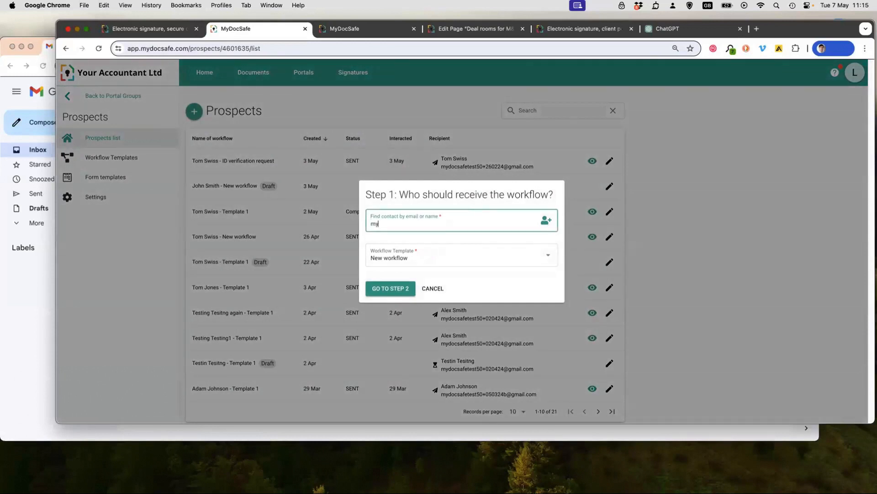
left_click(470, 283)
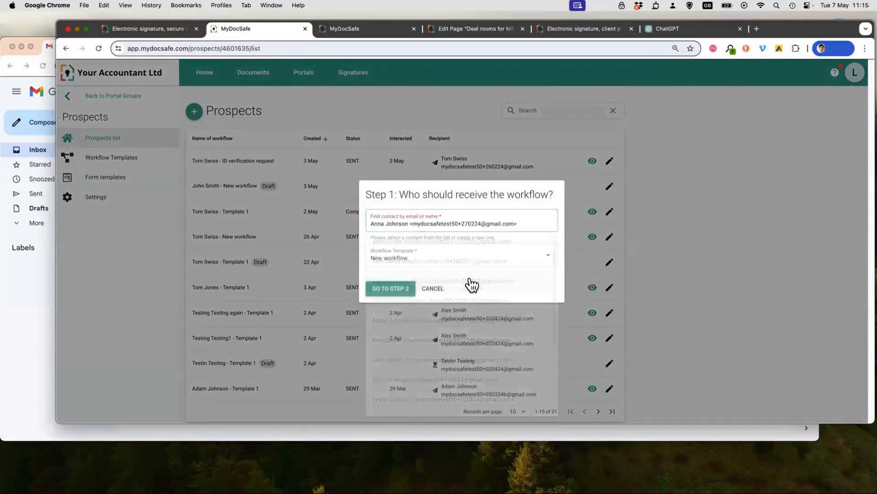
left_click(439, 261)
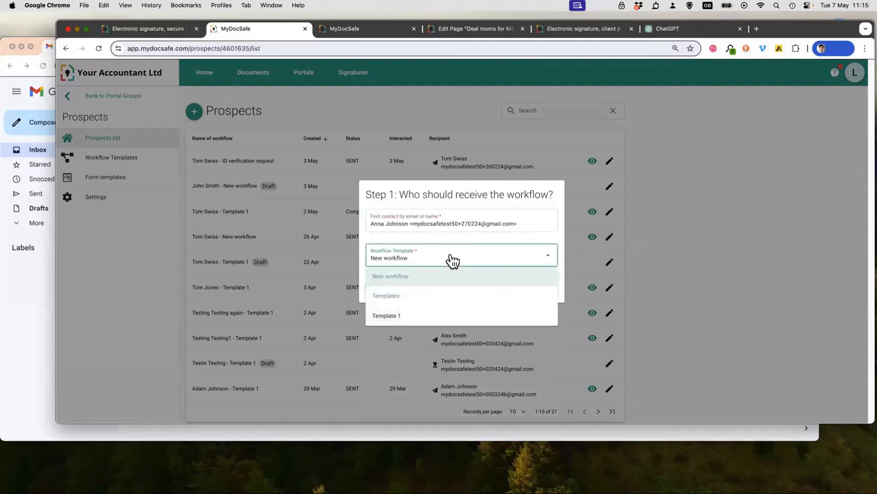
left_click(446, 235)
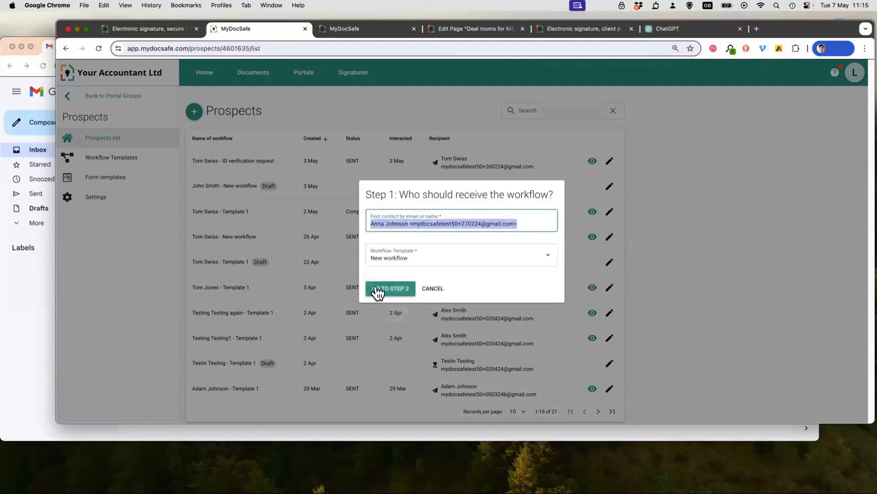
left_click(376, 289)
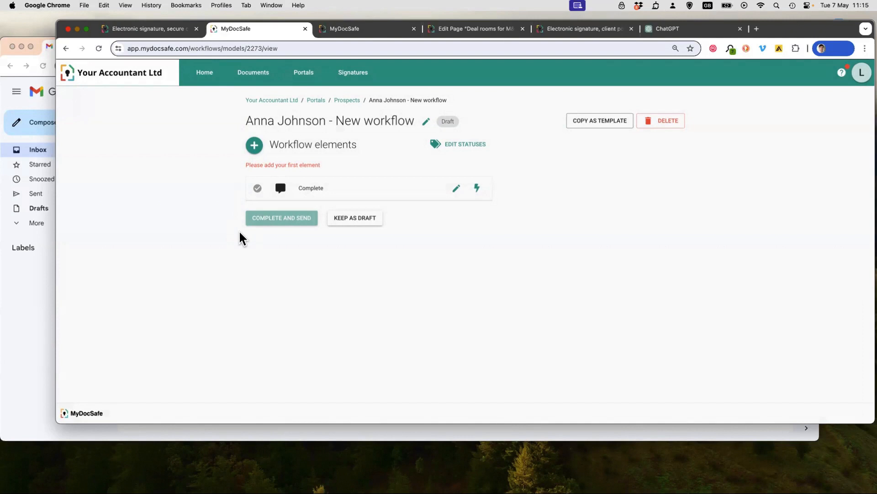
- Add a "Request a signature" element to the draft workflow
left_click(354, 121)
left_click(173, 163)
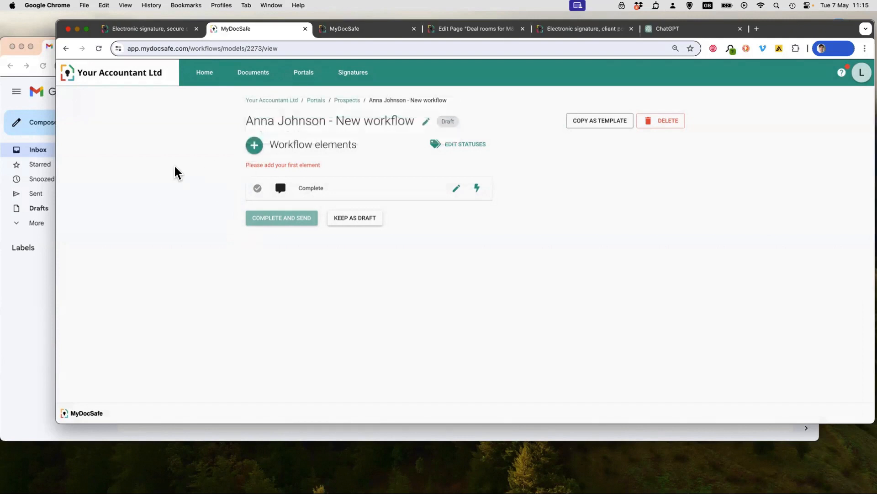
left_click(254, 146)
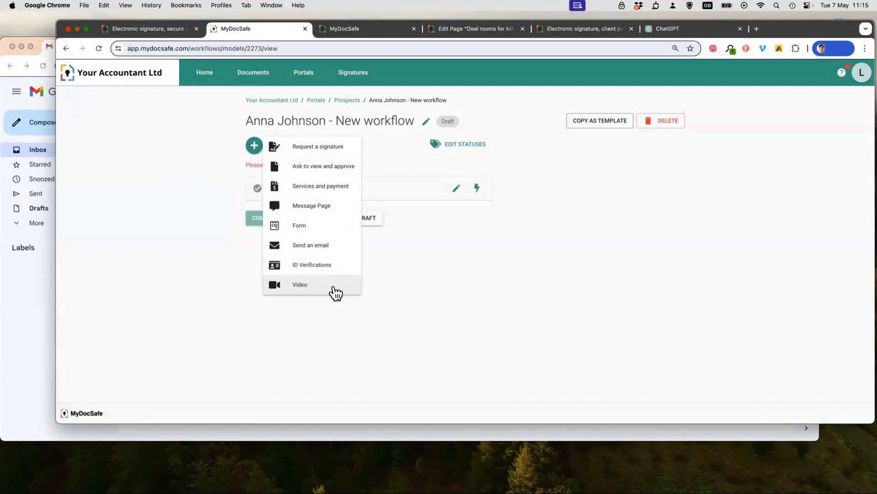
left_click(335, 145)
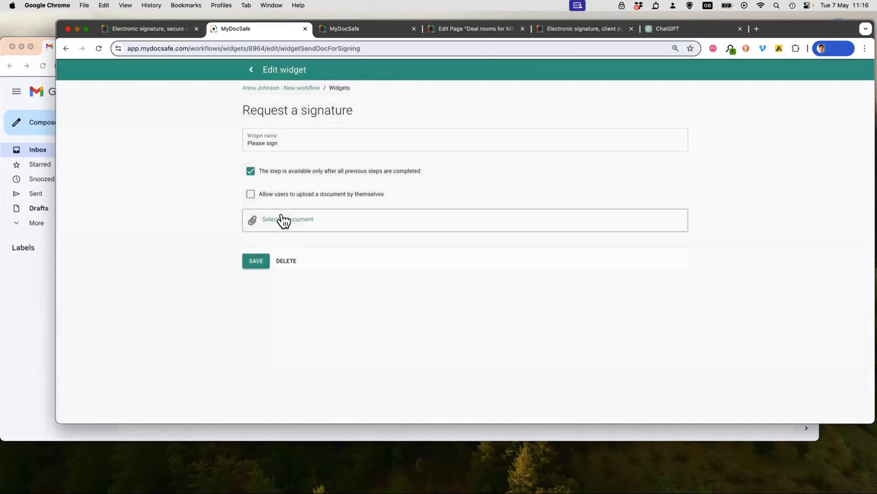
- Attach "2. Engagement letter final.docx" from the desktop's "1. Demo documents" folder to the signature request and continue with the default signing options
left_click(270, 219)
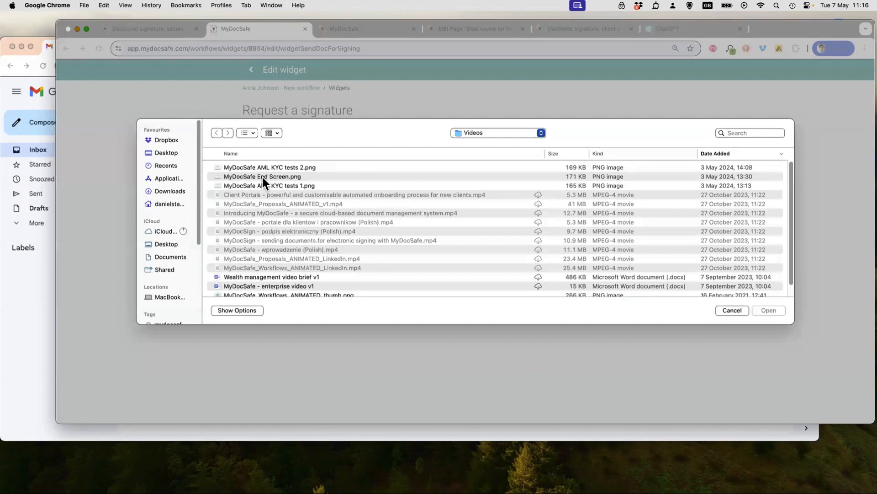
left_click(162, 154)
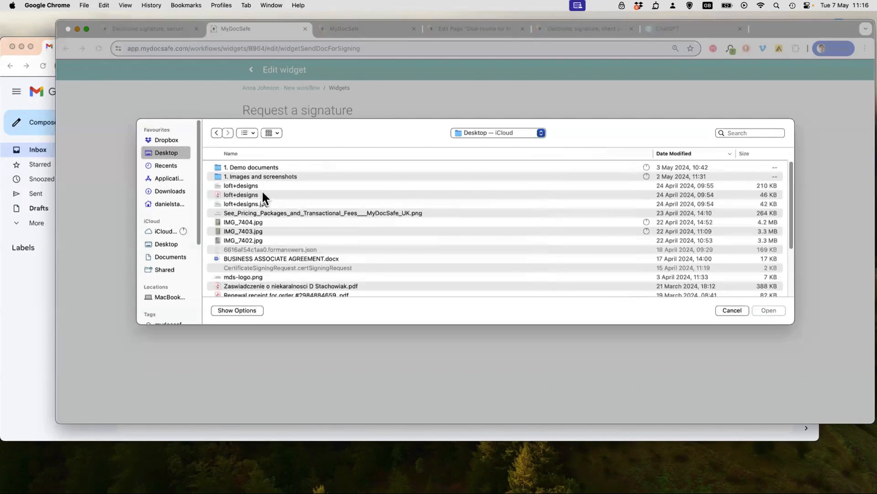
left_click(260, 168)
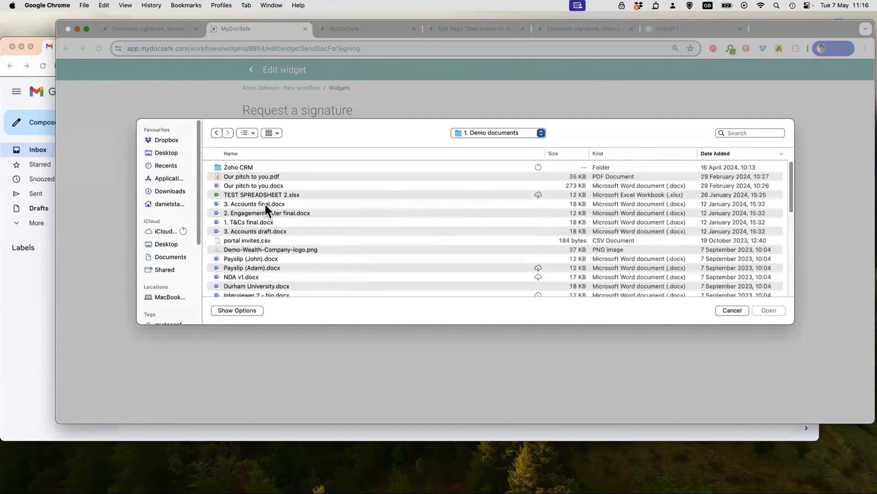
left_click(264, 212)
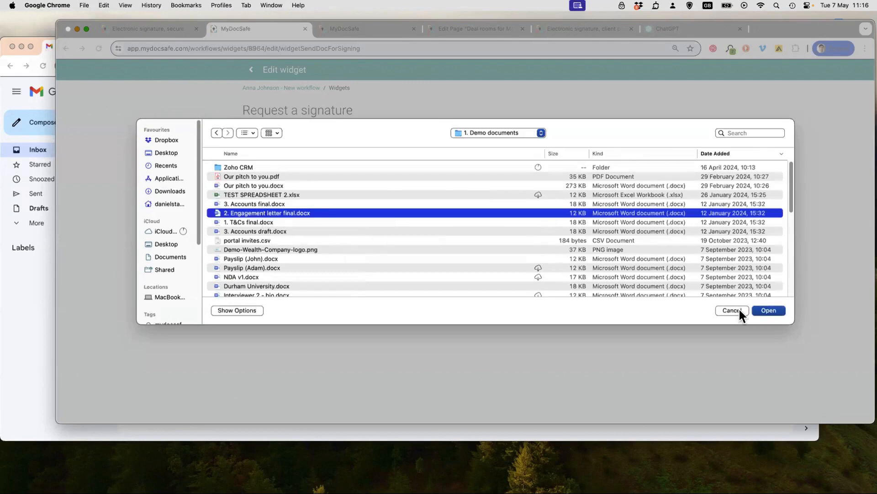
left_click(768, 310)
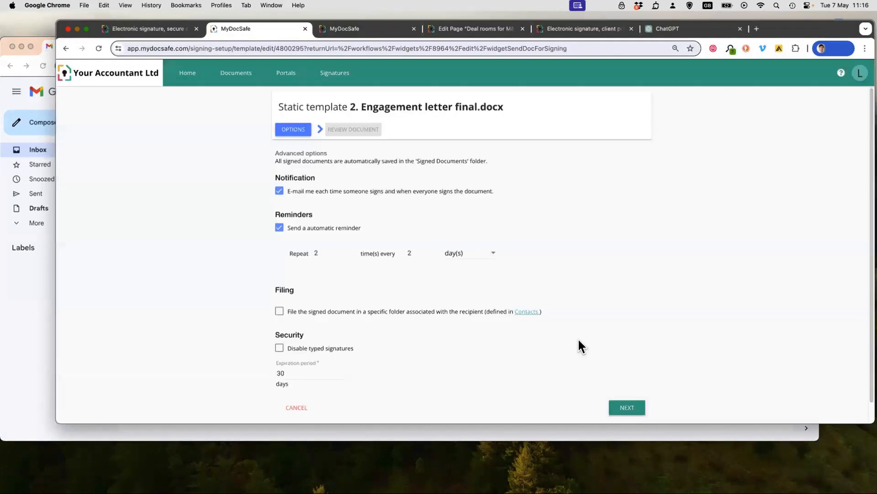
left_click(623, 409)
left_click(630, 410)
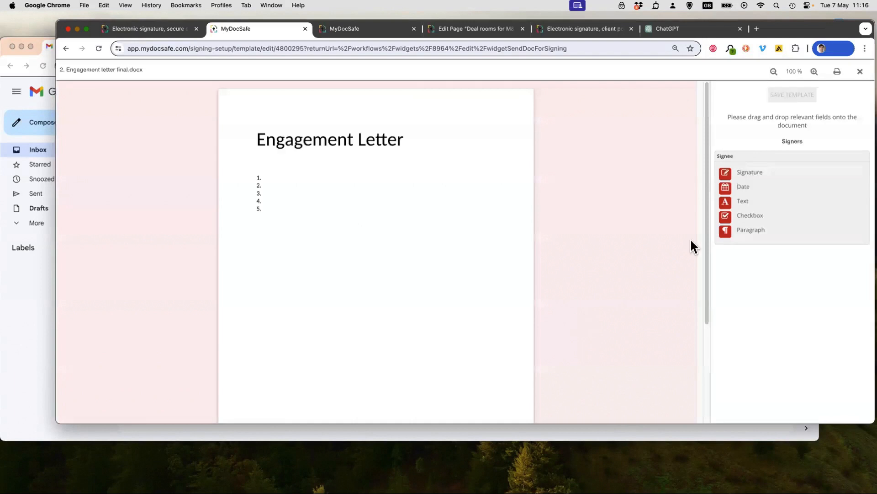
- Place a Signature and a Text field for the signee on the engagement letter, save the template and close the signature request
left_click_drag(746, 172, 330, 190)
mouse_move(735, 197)
left_mouse_down()
mouse_move(361, 235)
mouse_move(349, 258)
left_mouse_up()
left_click(350, 259)
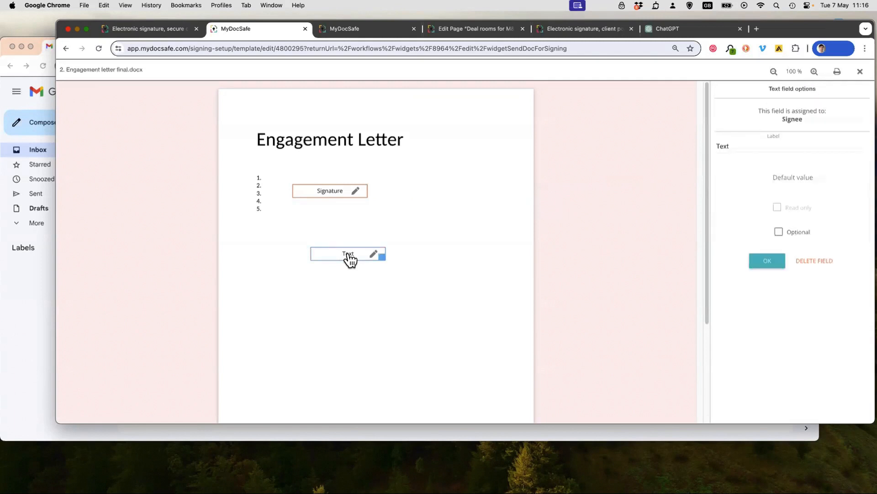
left_click(440, 213)
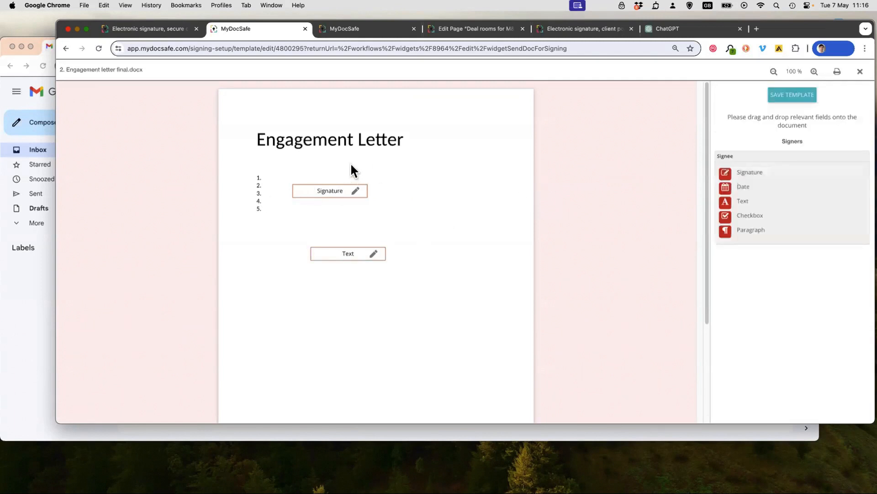
left_click(777, 97)
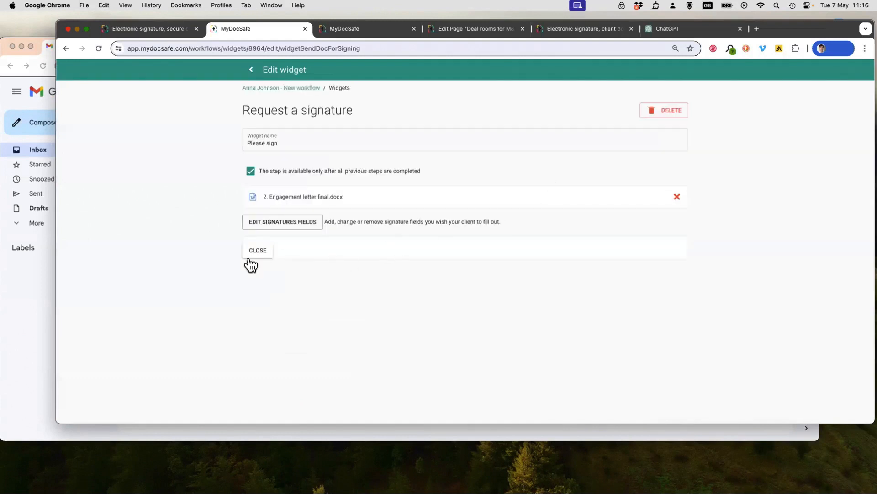
left_click(265, 252)
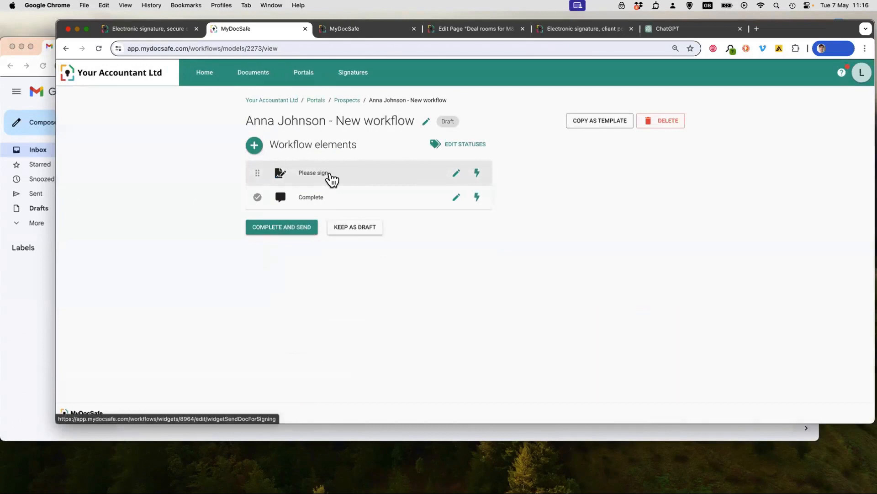
- Add an "Ask to view and approve" element with "Our pitch to you.pdf" to the workflow and save it
left_click(254, 145)
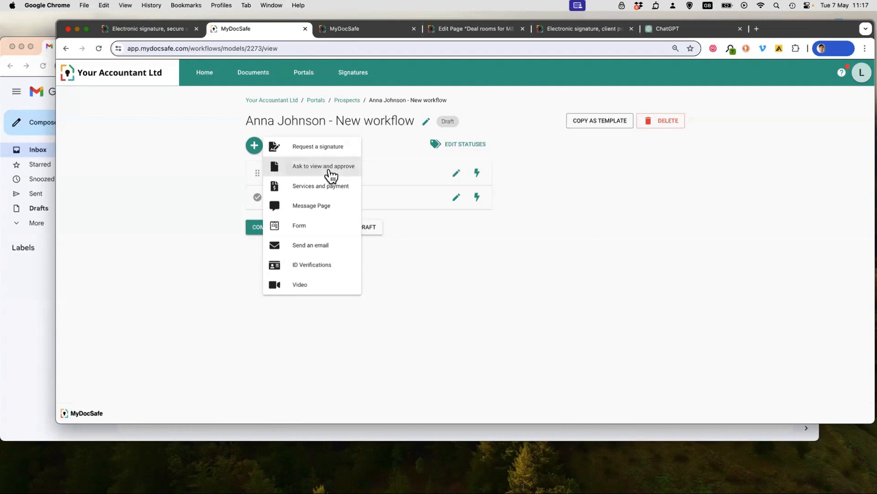
left_click(329, 171)
left_click(302, 198)
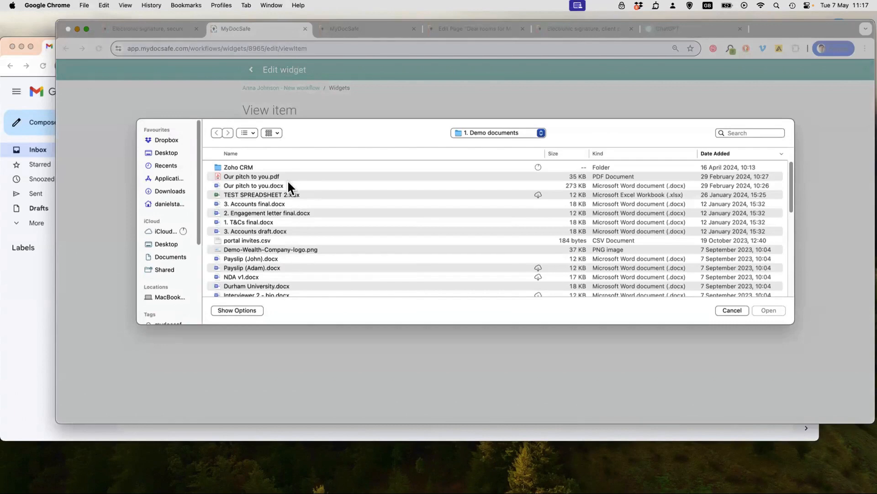
left_click(287, 177)
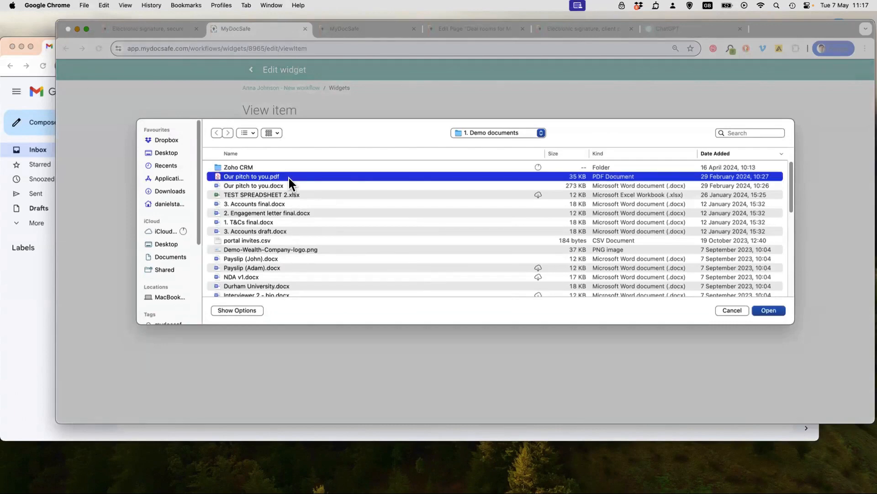
left_click(768, 311)
left_click(251, 238)
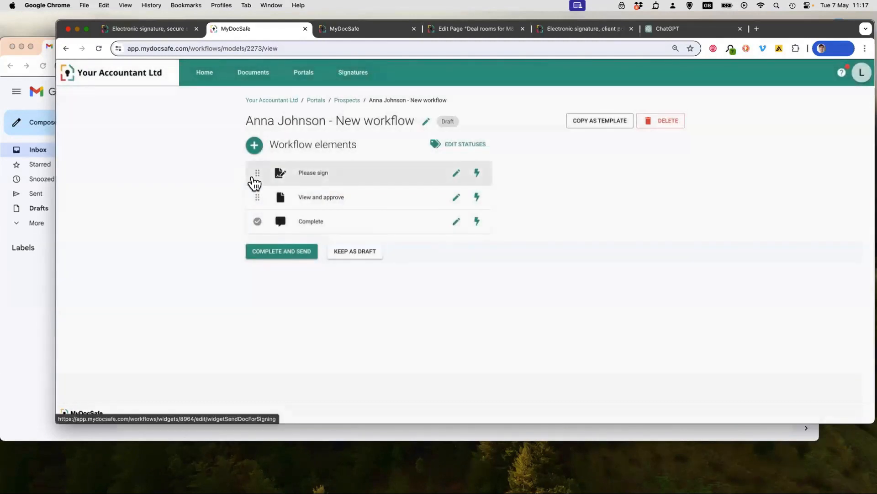
- Add a "Services and payment" element to the workflow and look through its payment options and service categories
left_click(255, 147)
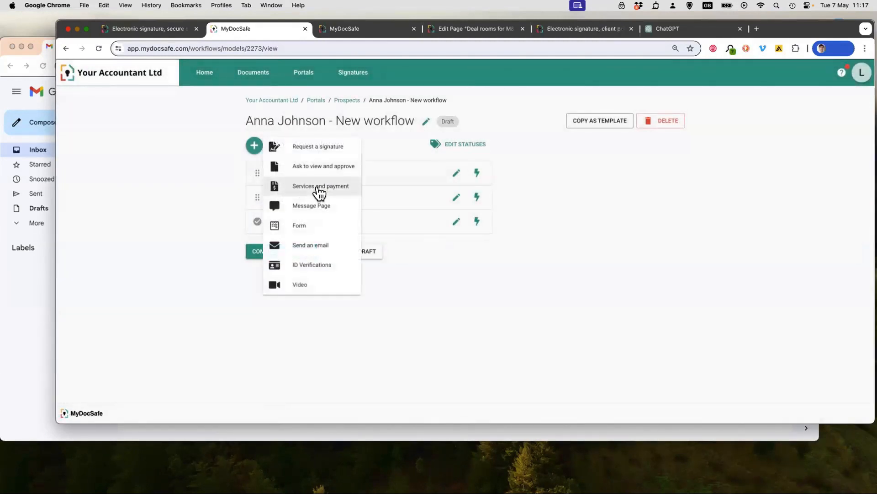
left_click(319, 192)
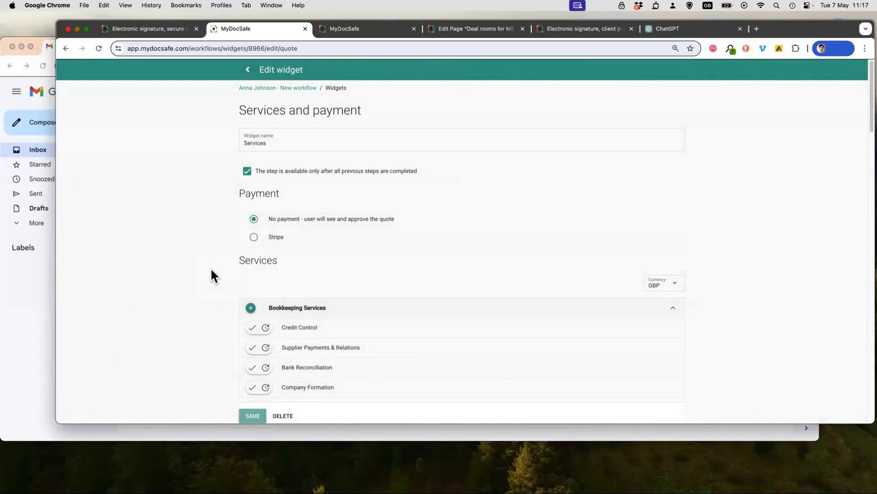
scroll(210, 267, "down", 3)
scroll(211, 268, "up", 3)
scroll(593, 227, "down", 6)
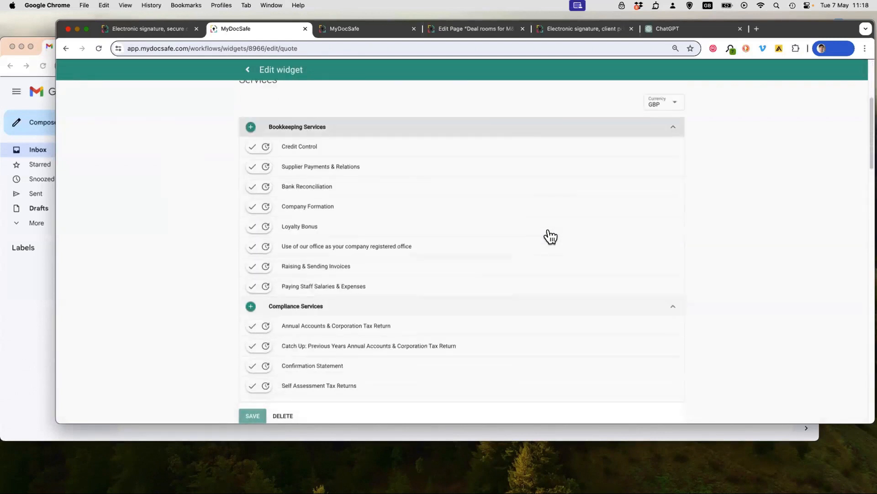
scroll(548, 230, "down", 10)
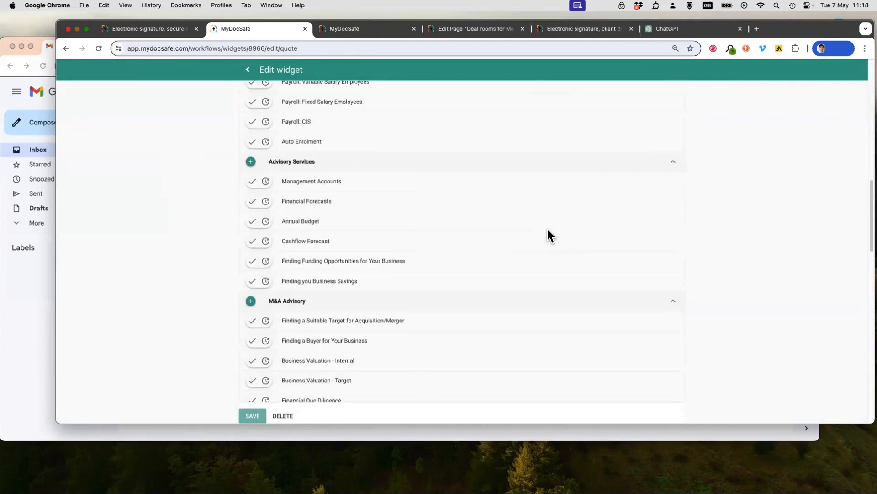
scroll(548, 235, "up", 15)
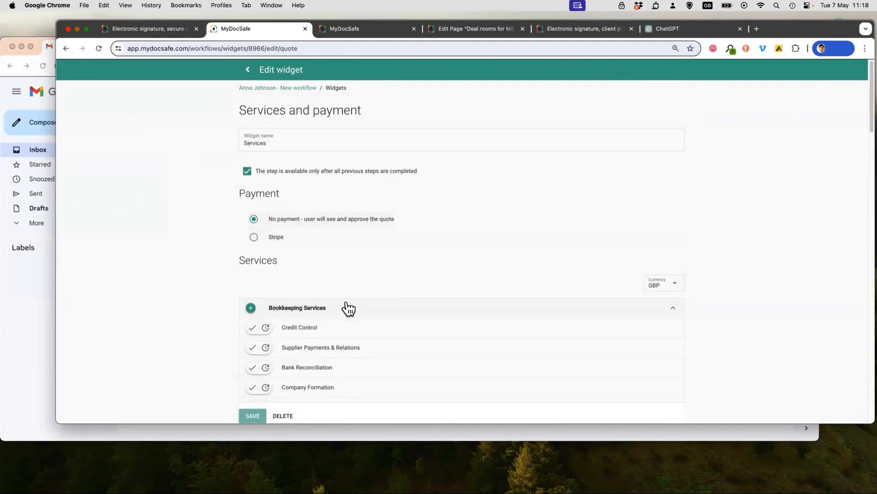
scroll(200, 327, "down", 3)
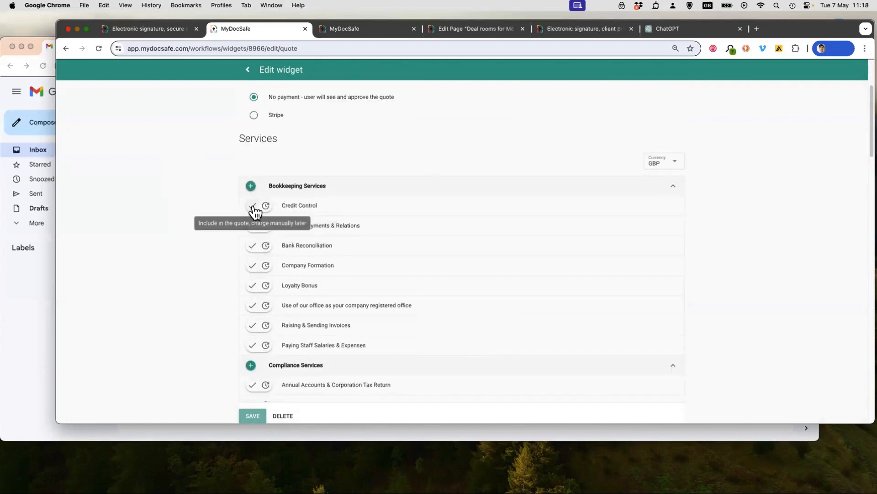
scroll(263, 176, "up", 1)
scroll(265, 181, "up", 1)
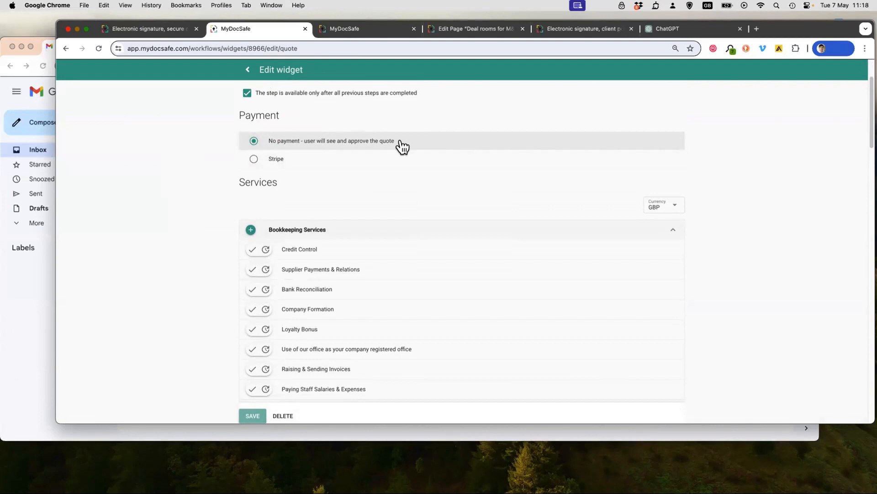
- Include Credit Control, Bank Reconciliation and Loyalty Bonus in the quote, add Supplier Payments & Relations and Company Formation in arrears, and select Stripe payment
left_click(253, 249)
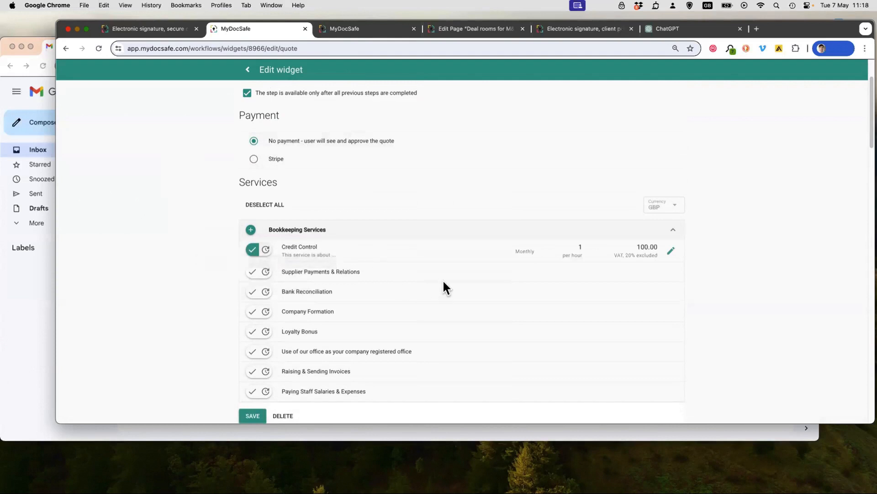
left_click(265, 250)
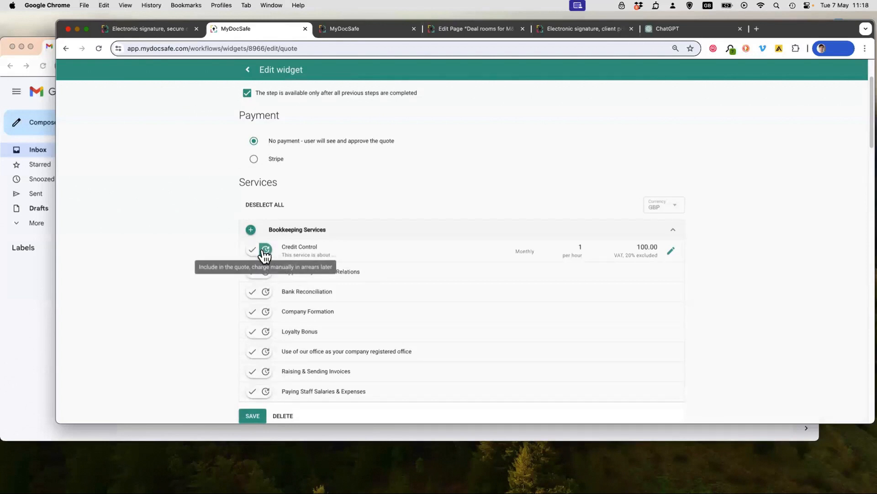
left_click(265, 250)
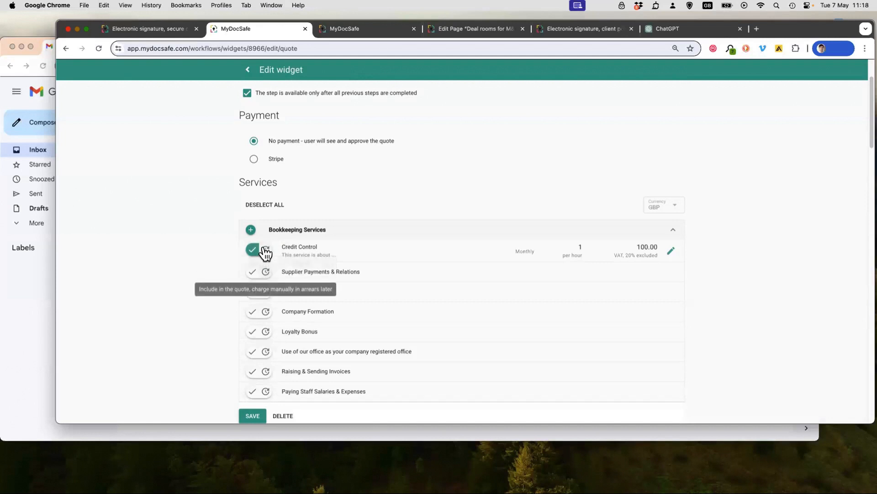
left_click(266, 272)
left_click(252, 294)
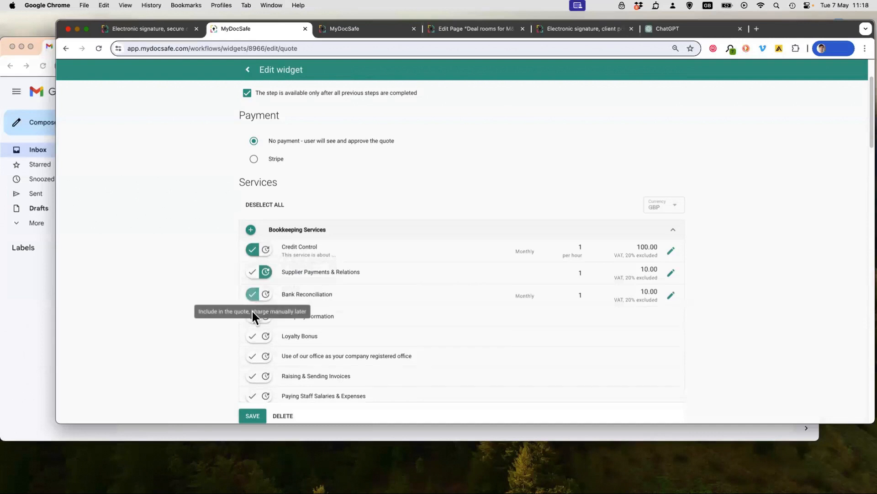
left_click(266, 316)
left_click(252, 338)
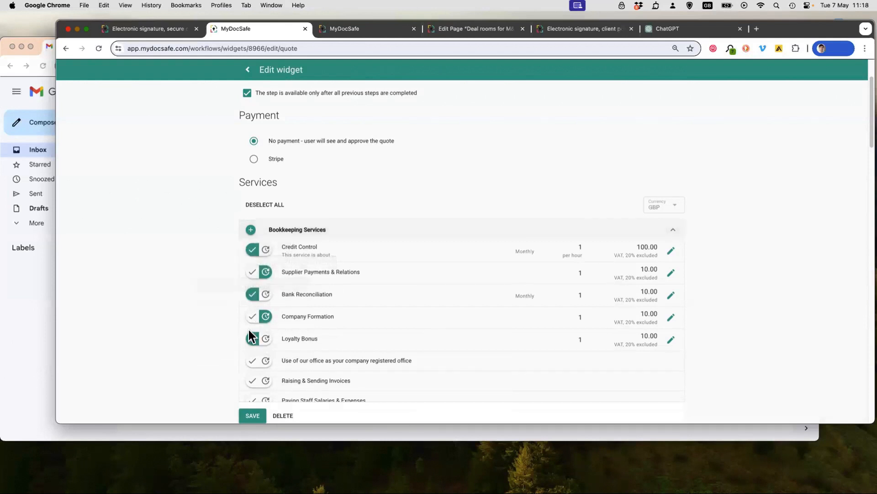
left_click(257, 166)
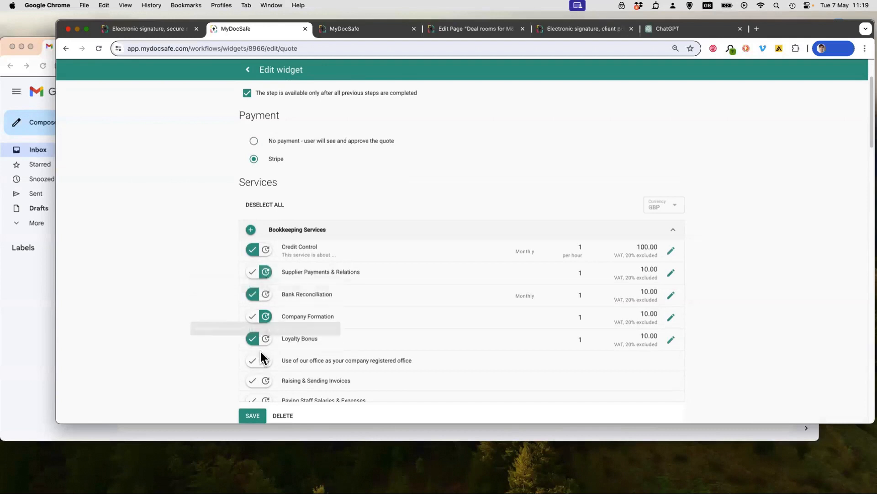
- Examine the price, billing and taxation settings of the Bank Reconciliation service, and cancel without editing
scroll(261, 361, "down", 3)
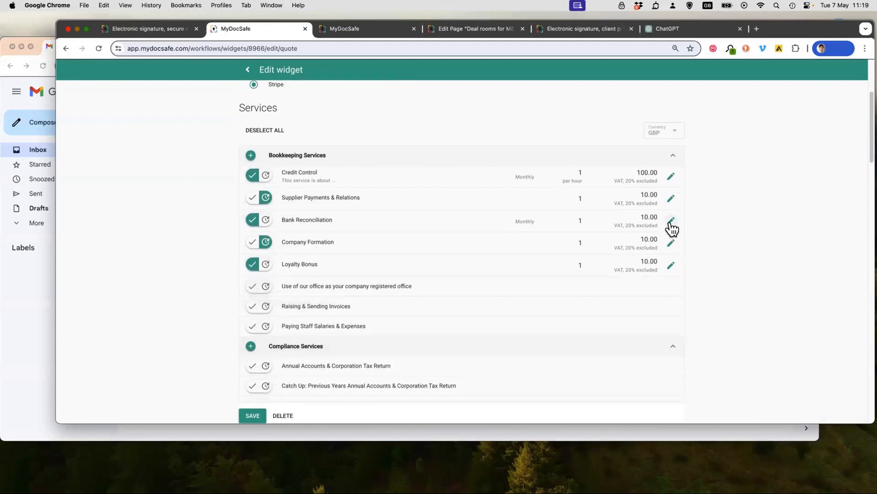
left_click(671, 222)
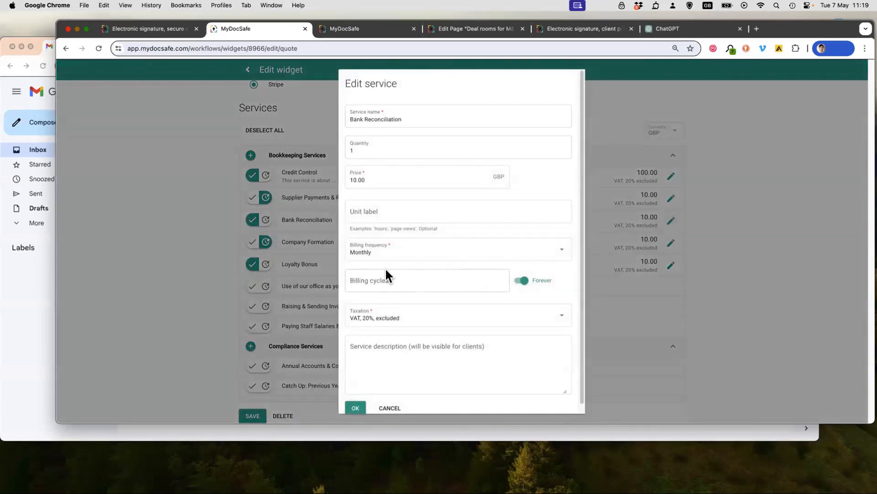
scroll(407, 327, "down", 1)
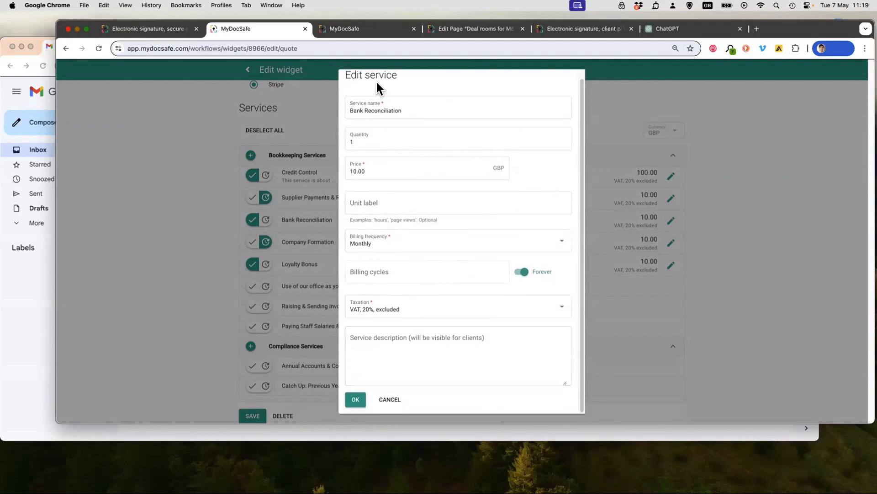
left_click(391, 400)
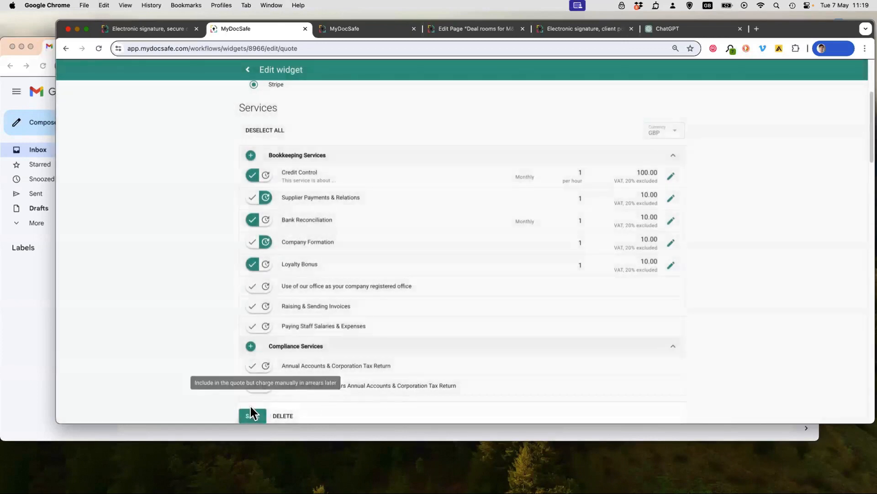
- Save the Services and payment element to the workflow
scroll(323, 272, "up", 5)
scroll(322, 275, "down", 10)
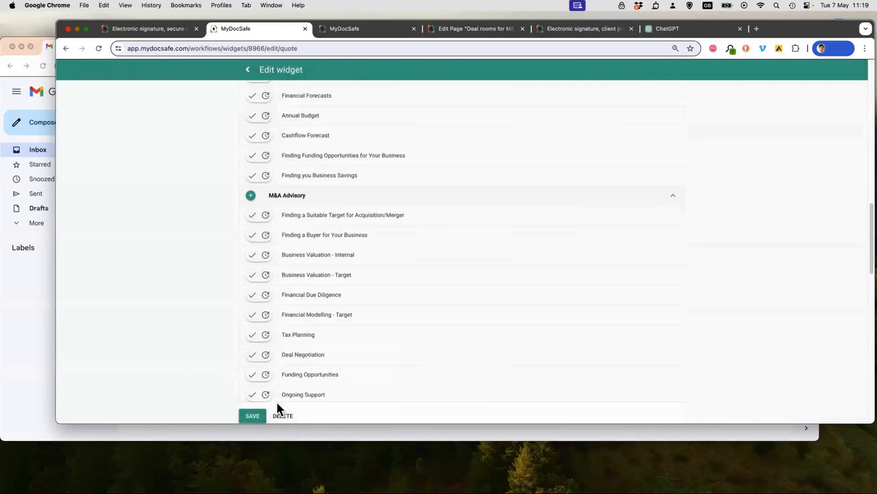
left_click(253, 416)
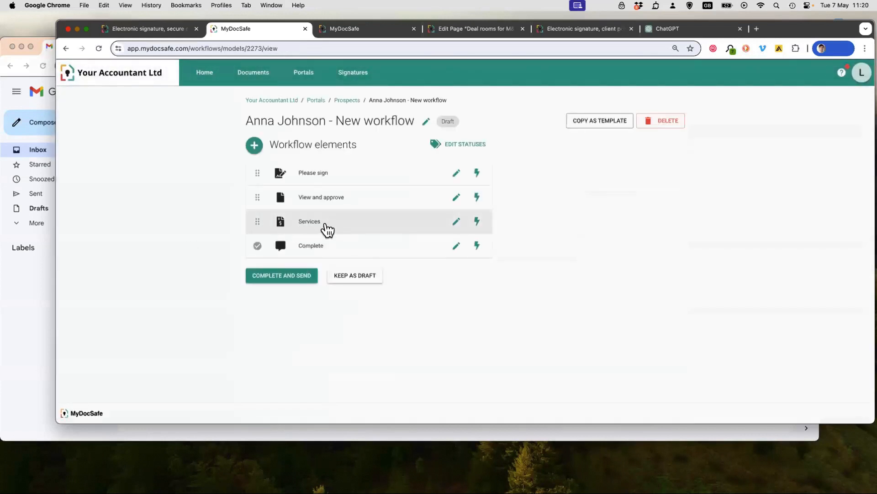
- Add a Form element that uses the "Your details" form to the workflow and save it
left_click(254, 145)
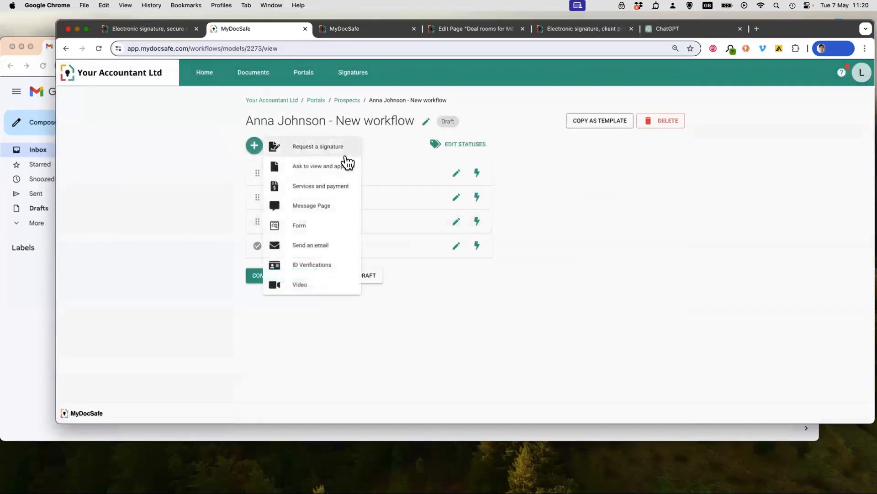
left_click(328, 230)
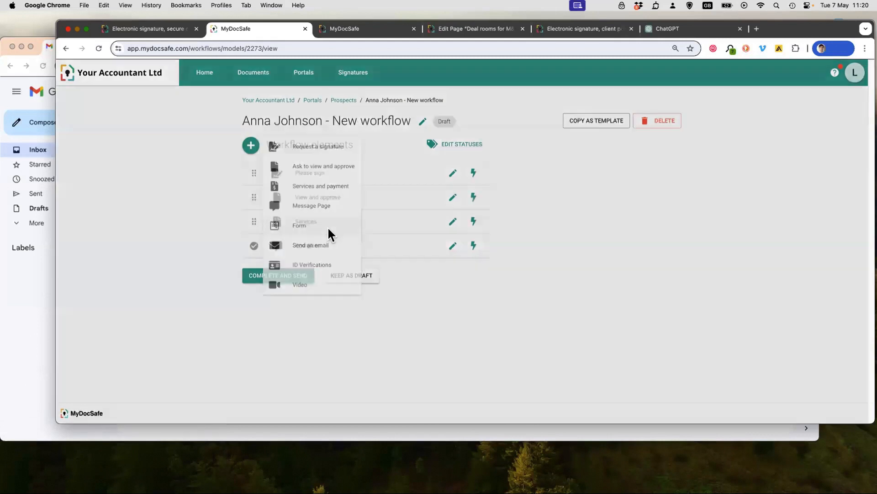
left_click(314, 198)
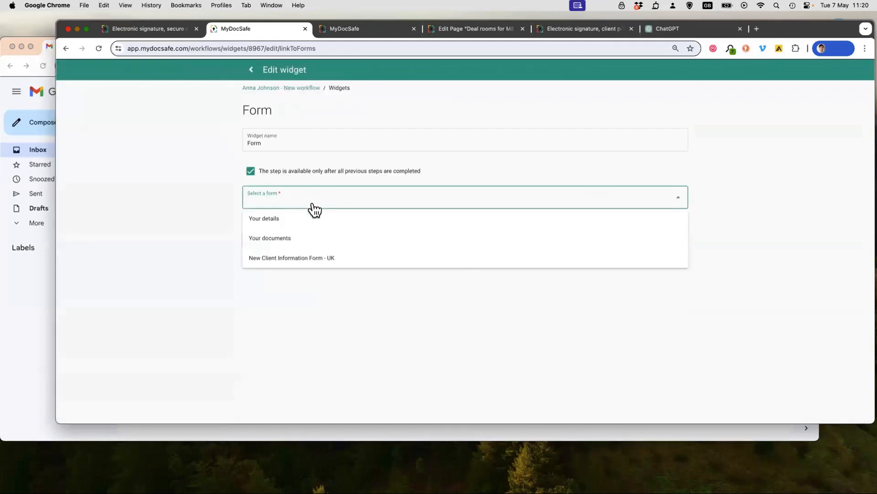
left_click(278, 227)
left_click(260, 240)
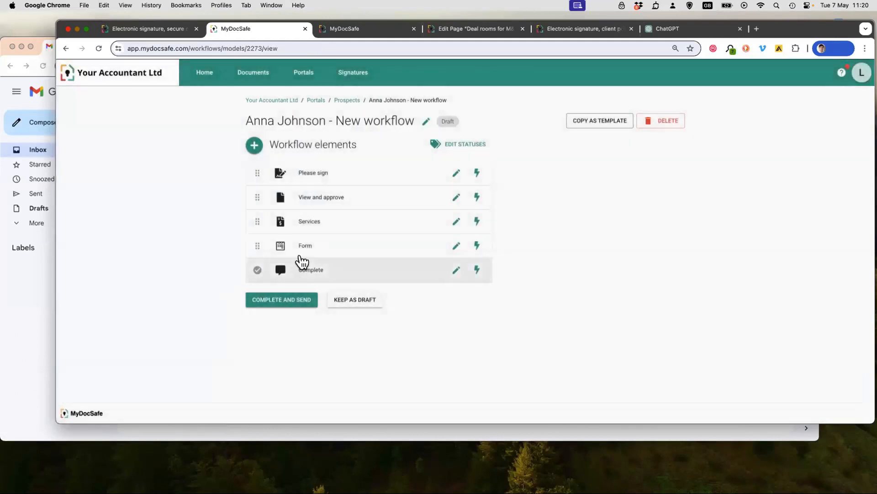
- Add an "ID Verifications" element to the workflow and save it
left_click(254, 146)
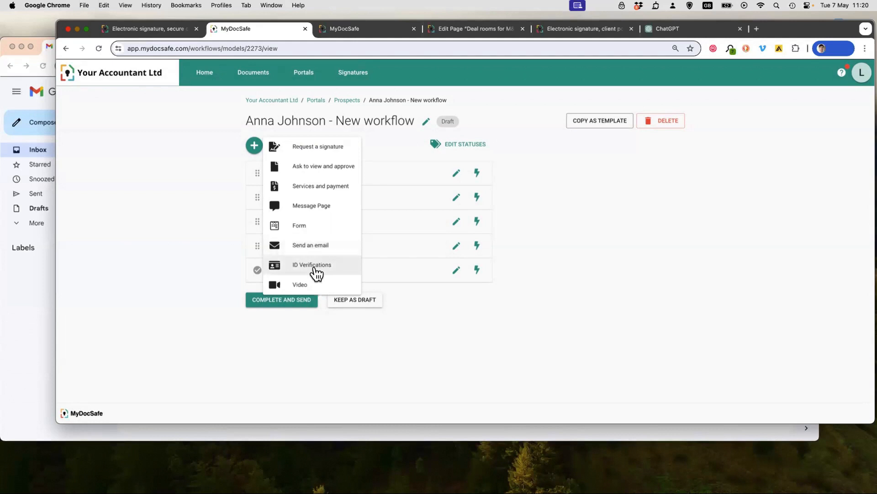
left_click(314, 266)
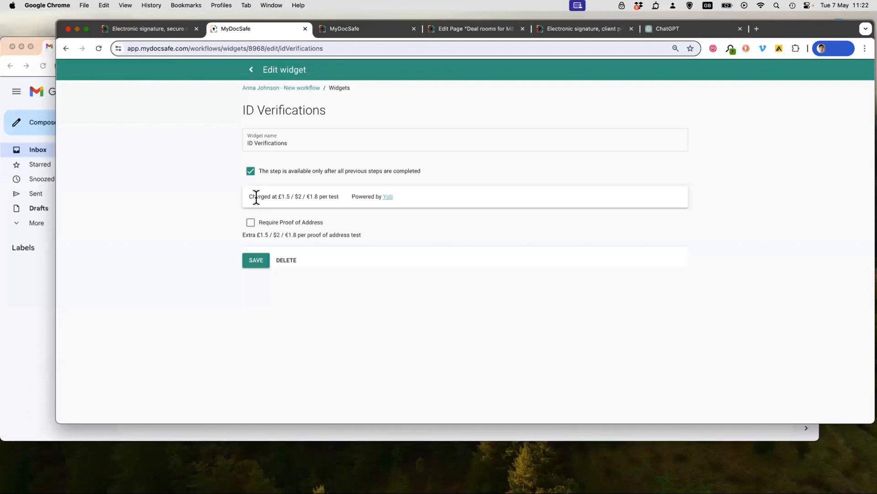
left_click(252, 224)
left_click(250, 228)
left_click(257, 265)
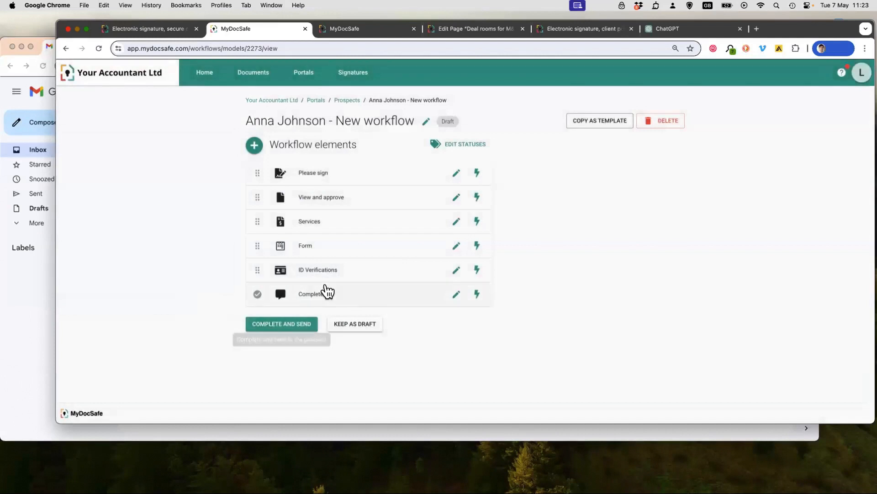
- Review the available workflow element types and the save-as-template options, and cancel without creating a template
left_click(255, 147)
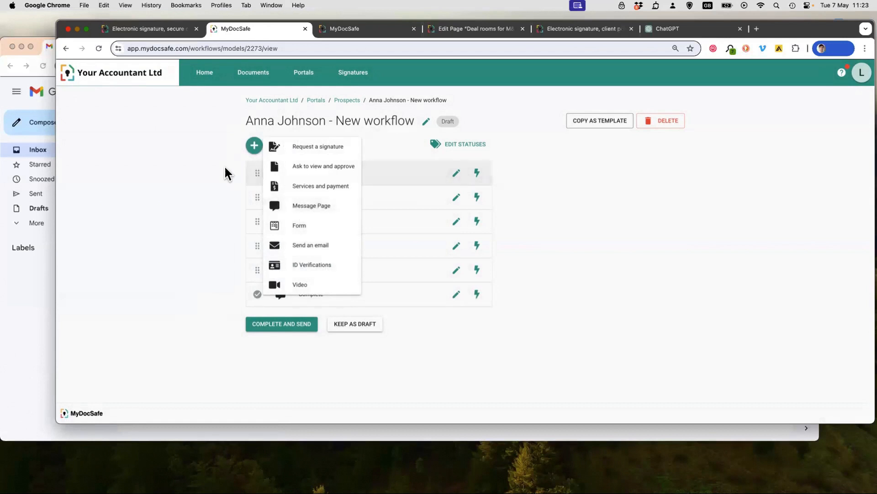
left_click(227, 211)
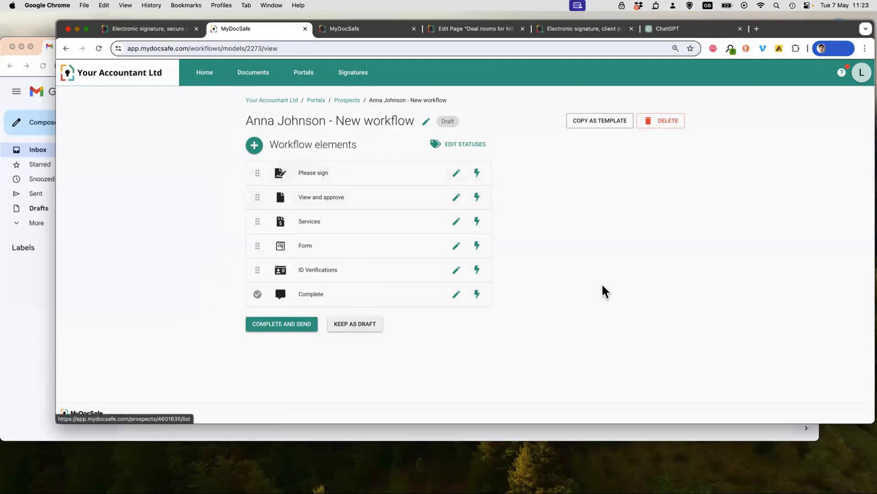
left_click(603, 123)
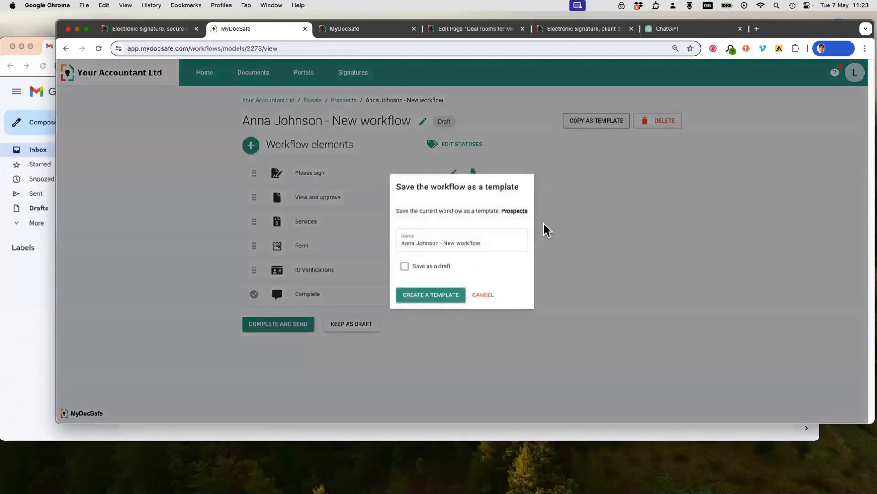
left_click(480, 295)
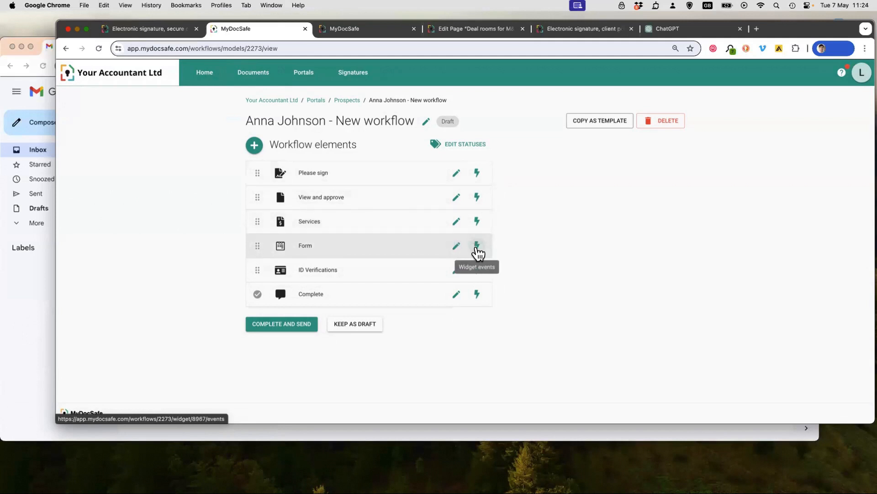
- Add a widget event to the Form element that sets the status to Completed on "Widget completed", save it and return to the workflow
left_click(477, 247)
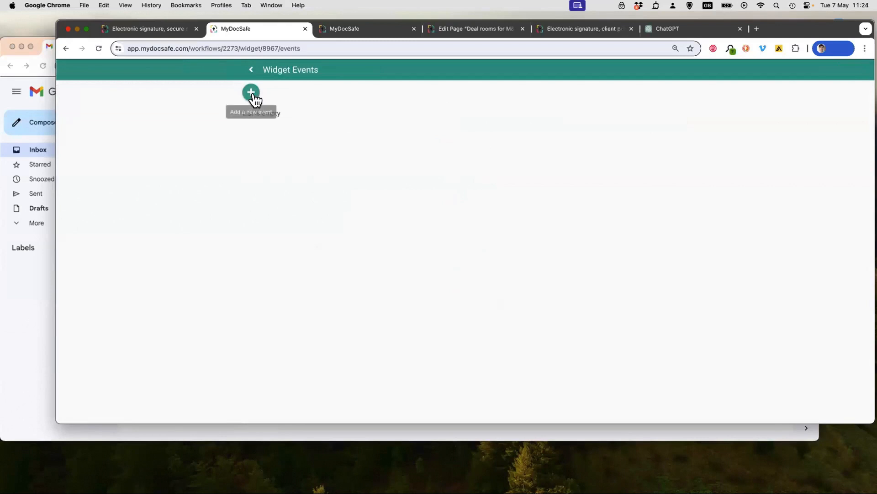
left_click(250, 93)
left_click(311, 101)
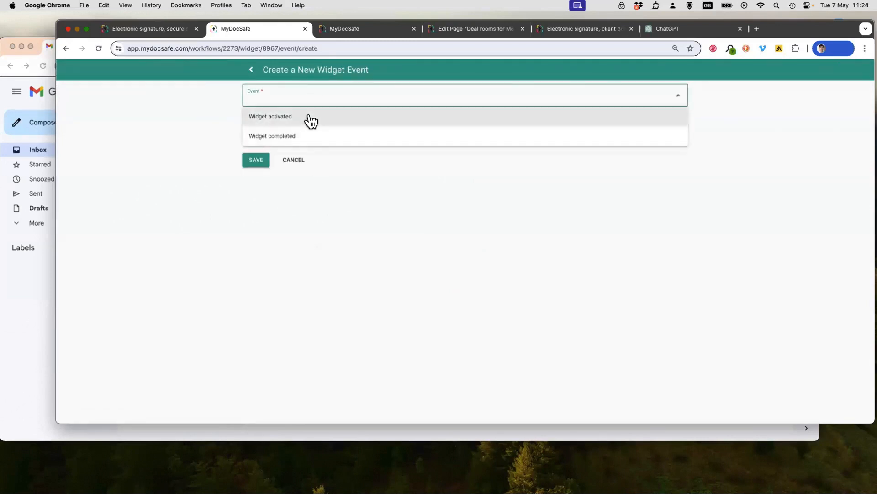
left_click(293, 135)
left_click(292, 136)
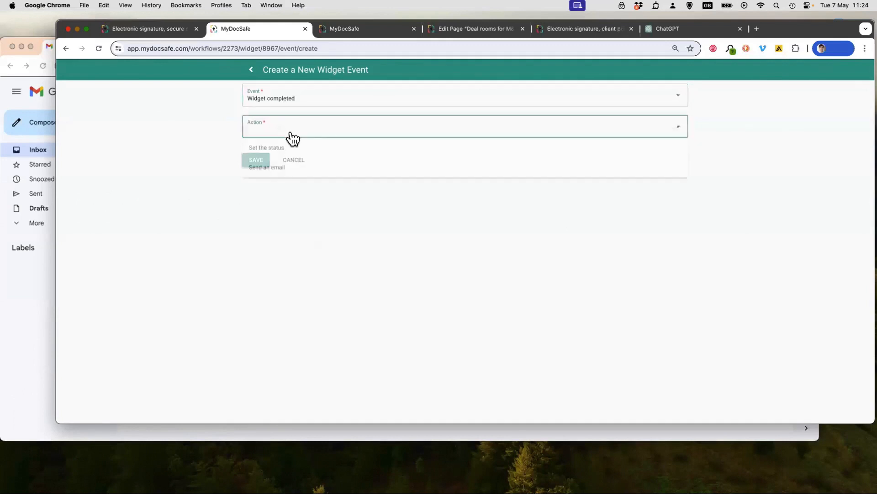
left_click(294, 152)
left_click(299, 164)
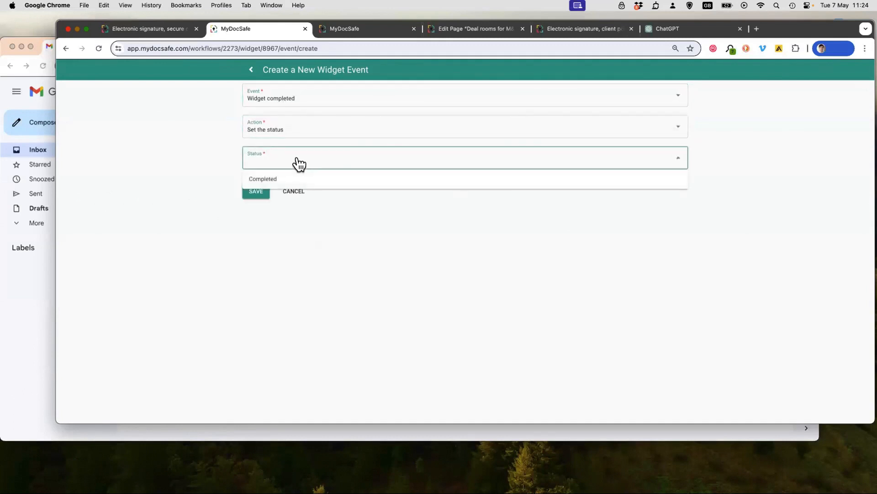
left_click(297, 178)
left_click(258, 191)
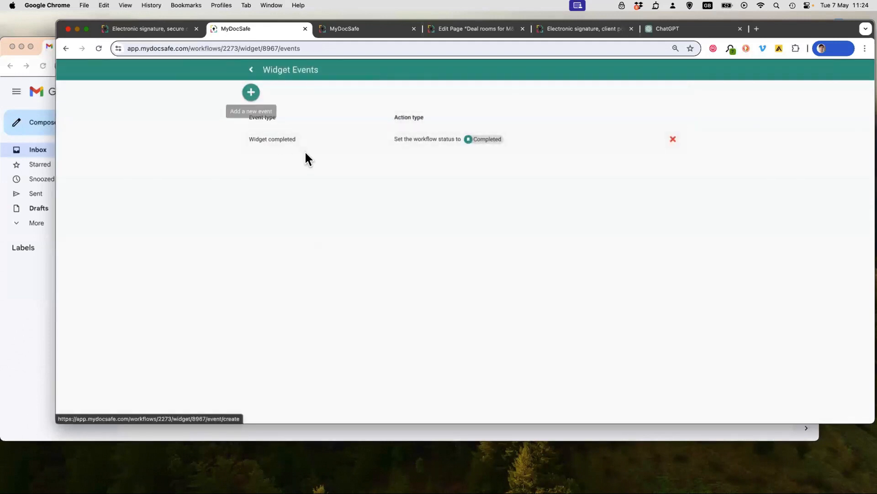
left_click(251, 70)
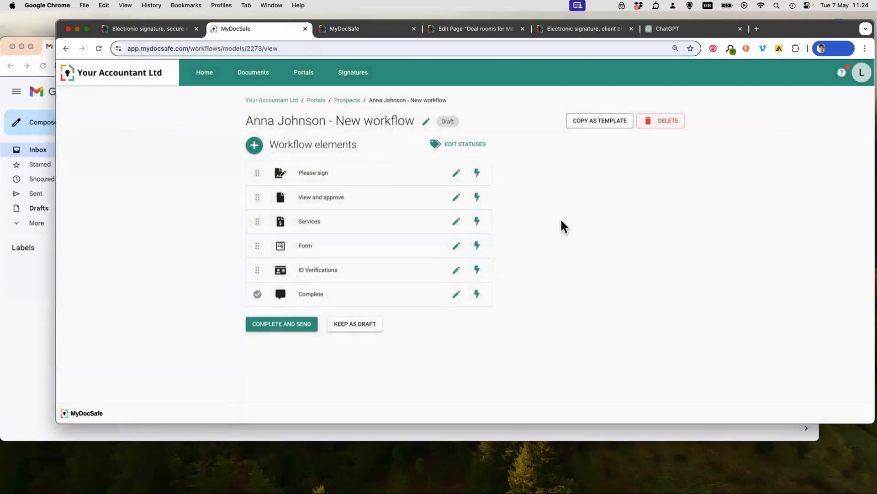
- Examine the events of the "Please sign" element and the portal status creation options, and return to the workflow without adding anything
left_click(478, 173)
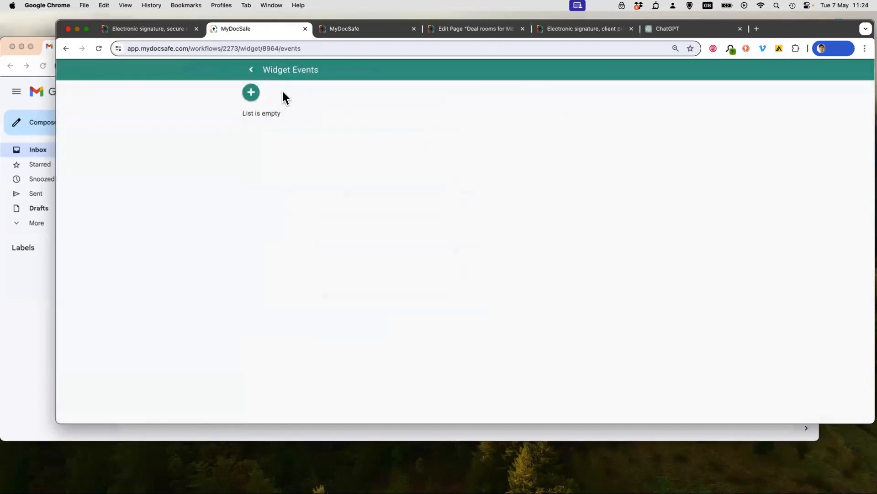
left_click(251, 70)
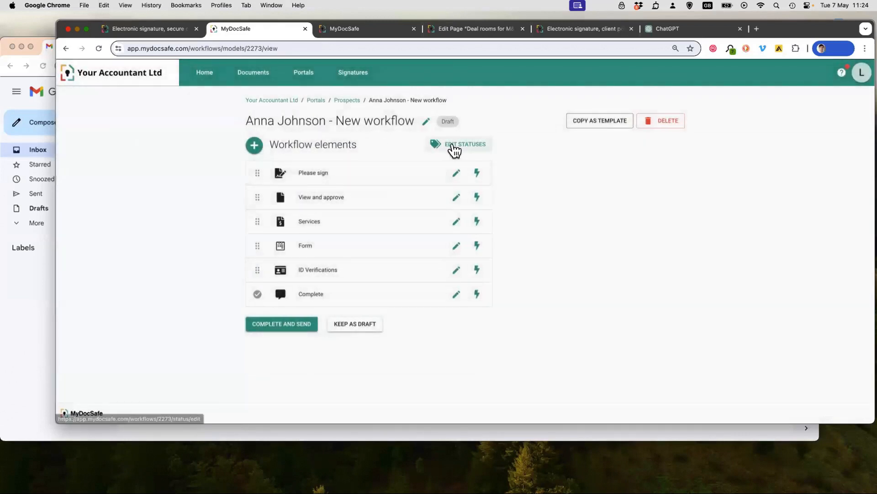
left_click(452, 151)
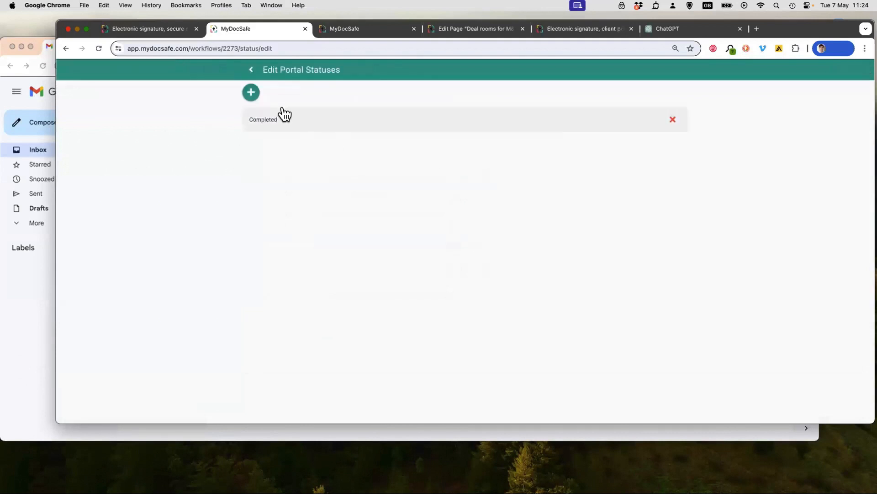
left_click(251, 92)
left_click(450, 231)
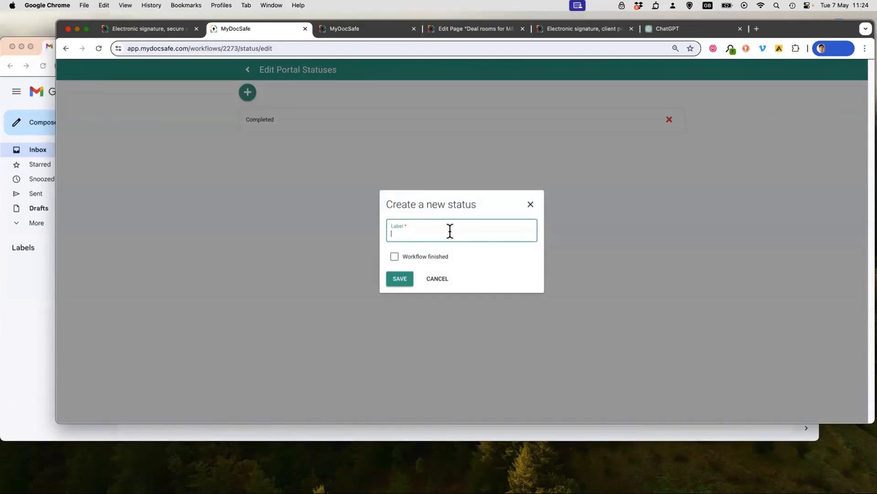
left_click(531, 205)
left_click(252, 71)
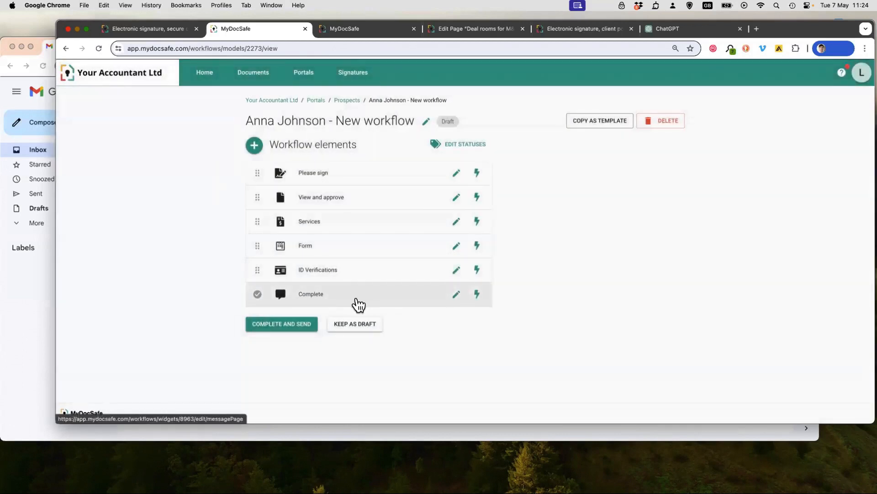
- Complete the workflow and send it to the prospect with the "Welcome message" template as the personal message
left_click(283, 326)
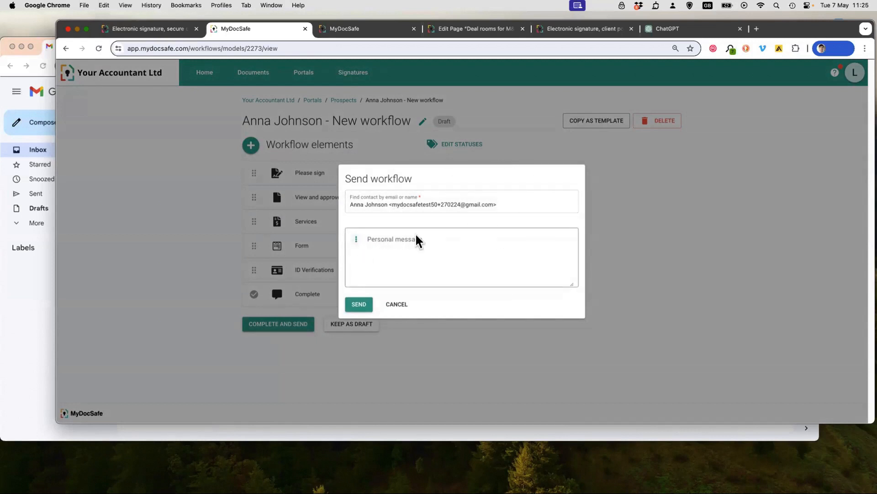
left_click(356, 240)
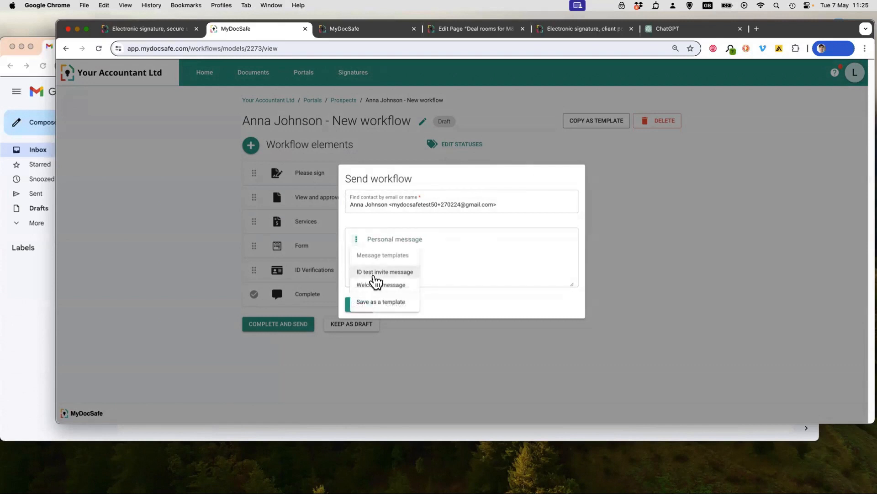
left_click(437, 248)
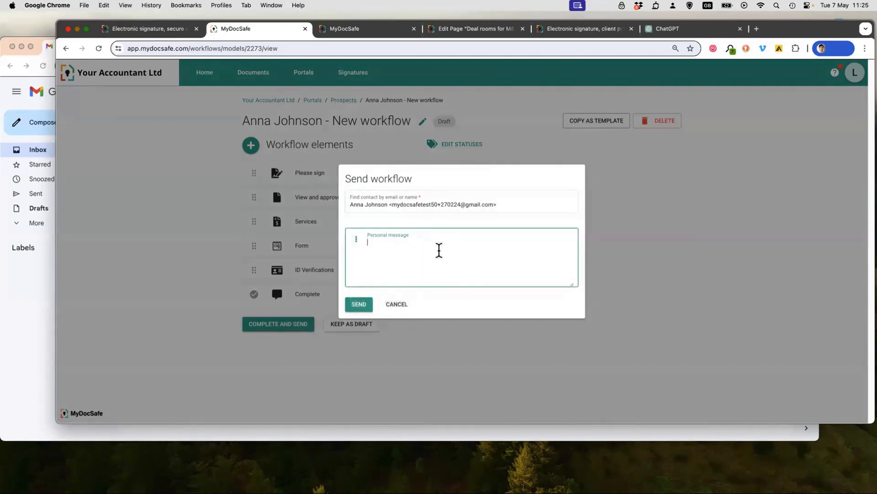
left_click(357, 241)
left_click(362, 286)
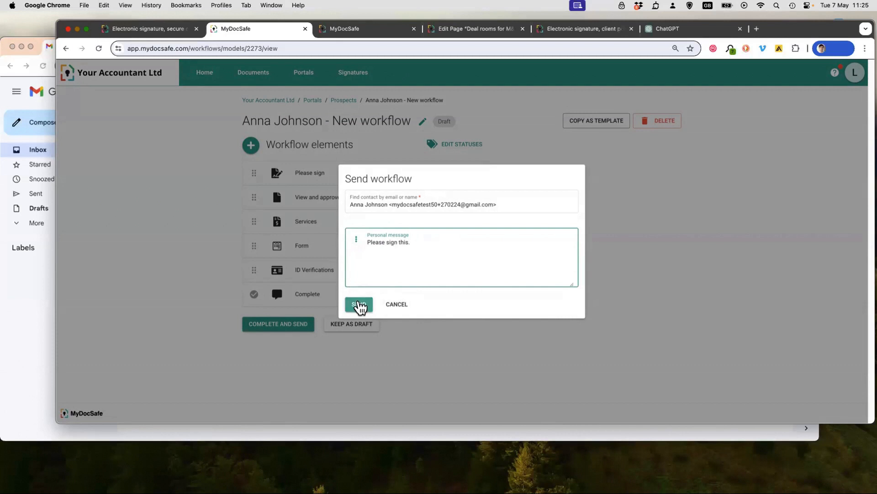
left_click(360, 305)
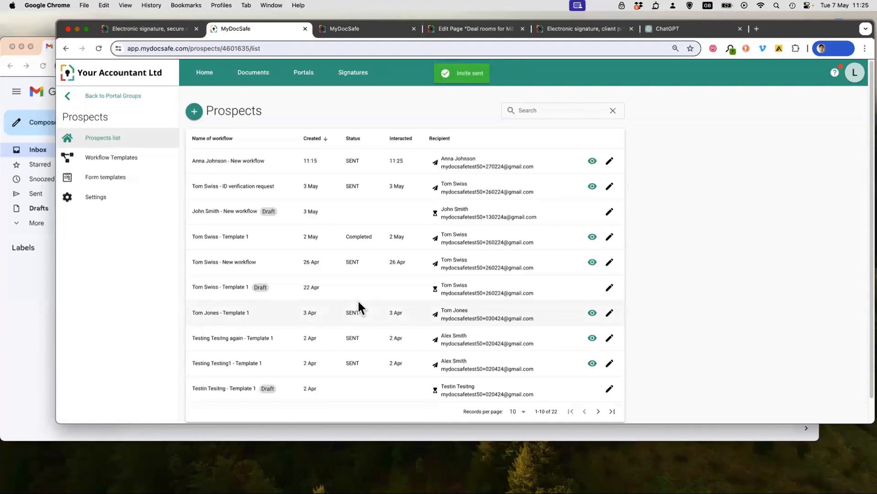
- Switch to Gmail and open the "Invitation From Your Accountant Ltd" email
left_click(31, 342)
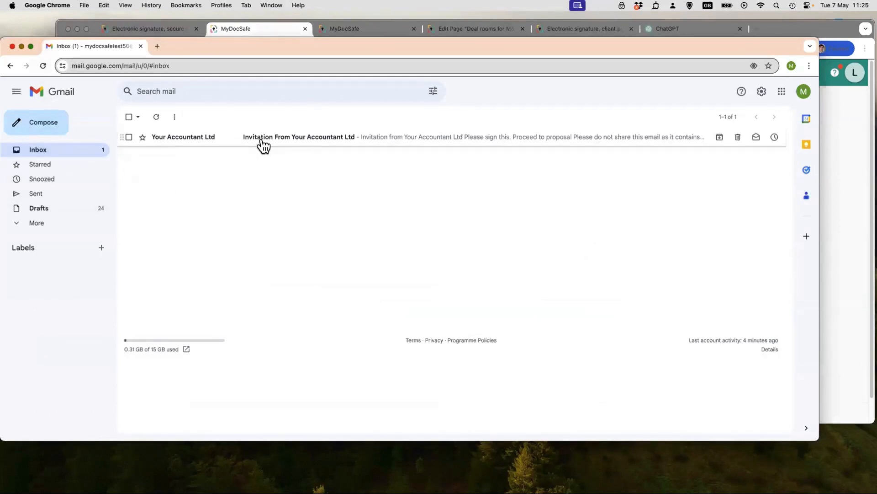
left_click(261, 137)
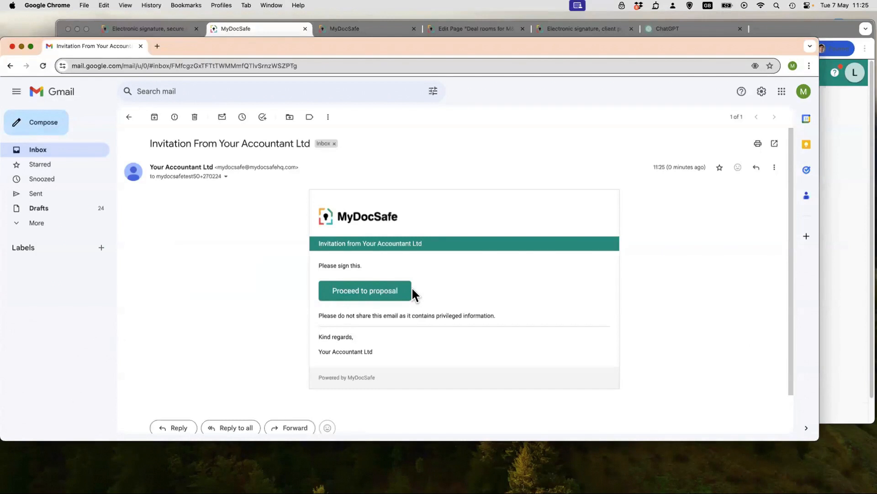
- Switch back to MyDocSafe and examine the Accept Invitation Button Label option in the Prospects settings
left_click(830, 262)
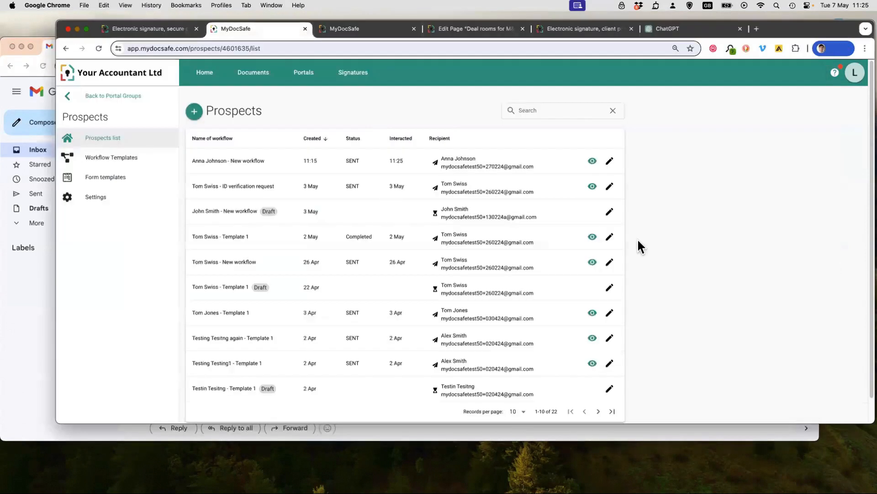
left_click(95, 197)
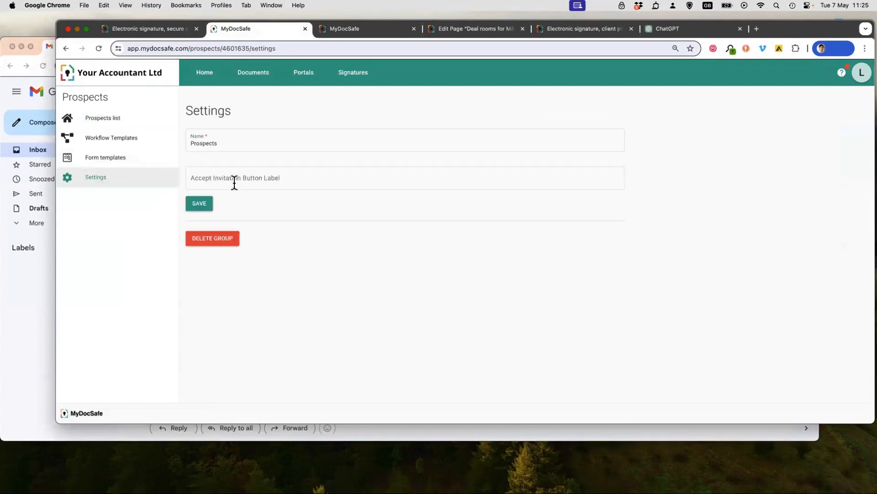
left_click(198, 181)
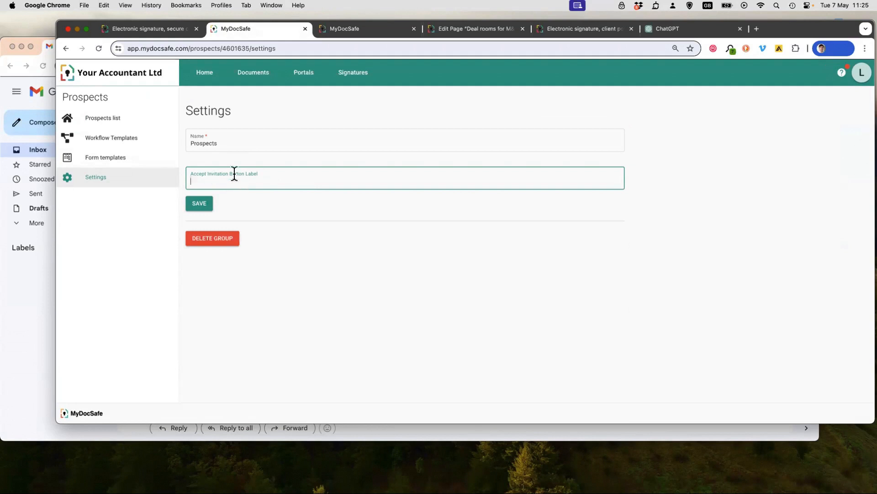
- Return to the invitation email in Gmail and proceed to the proposal
left_click(40, 305)
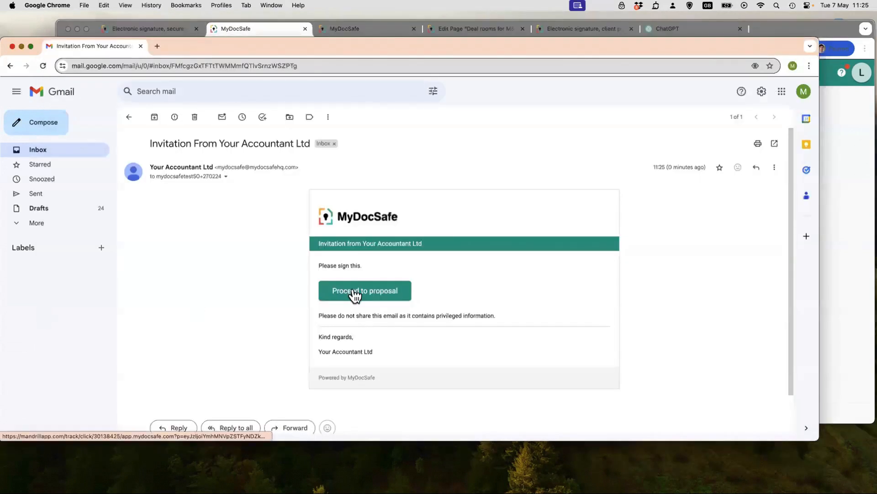
left_click(360, 298)
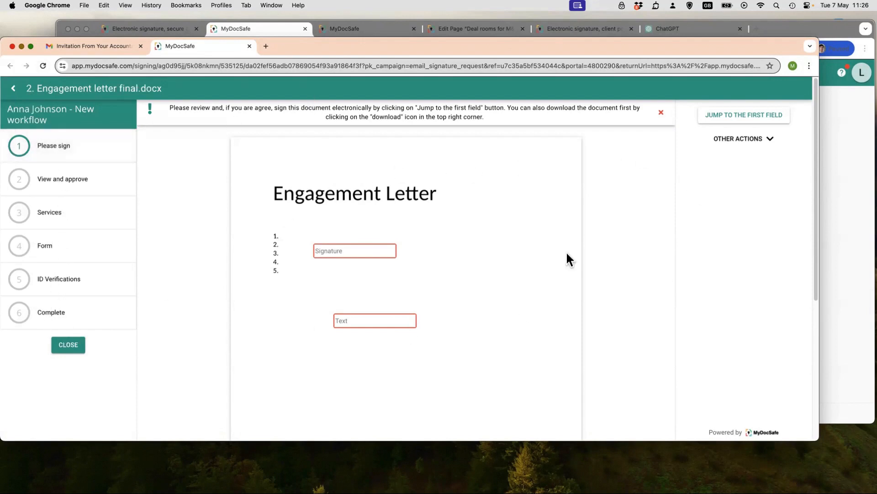
- Sign the engagement letter with a drawn signature, enter "director" in its text field and submit the document
left_click(366, 259)
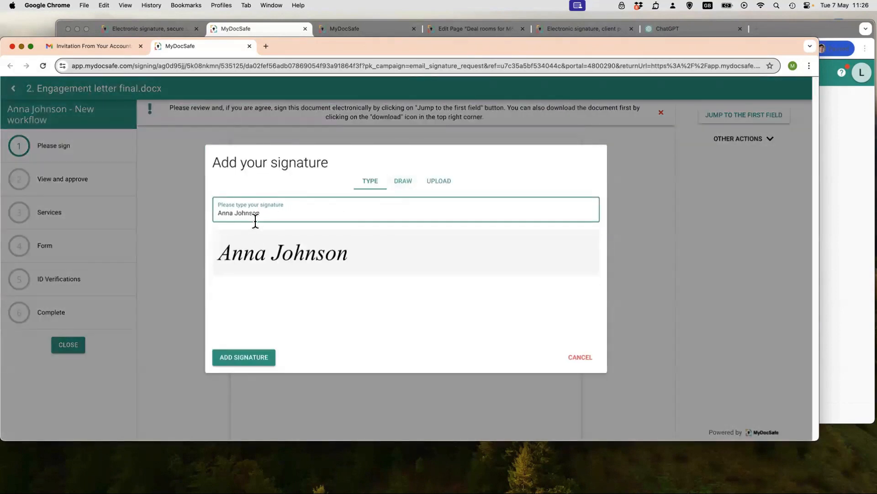
left_click(402, 185)
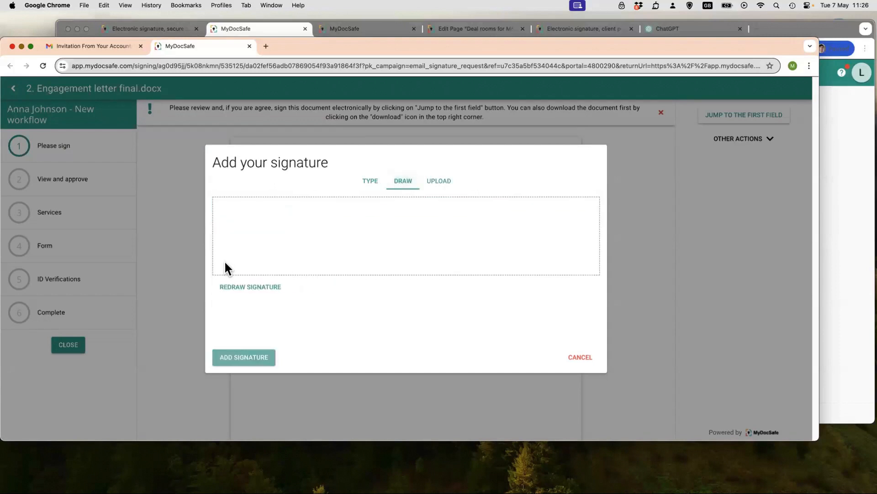
mouse_move(240, 251)
left_mouse_down()
mouse_move(300, 263)
mouse_move(554, 229)
left_mouse_up()
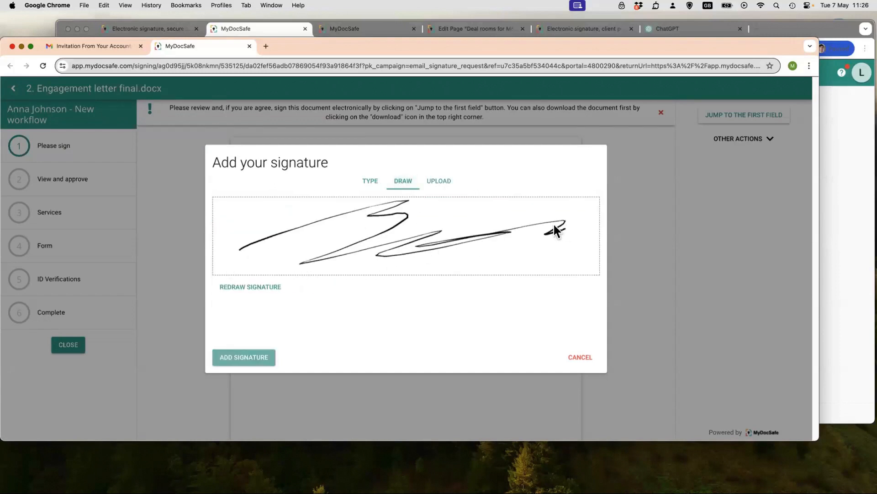
left_click(251, 358)
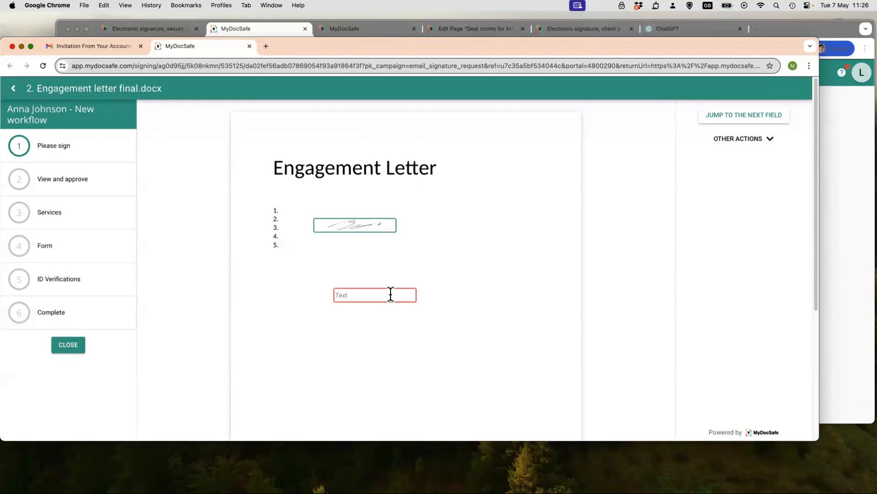
type("director")
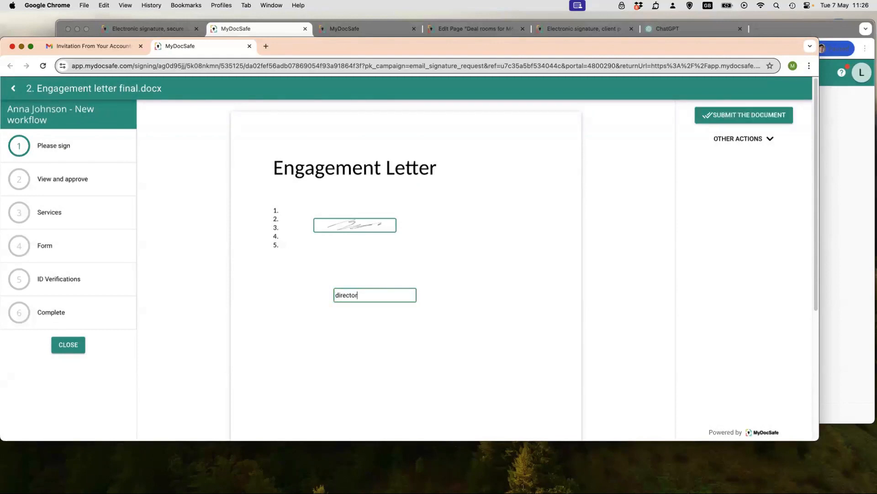
left_click(750, 114)
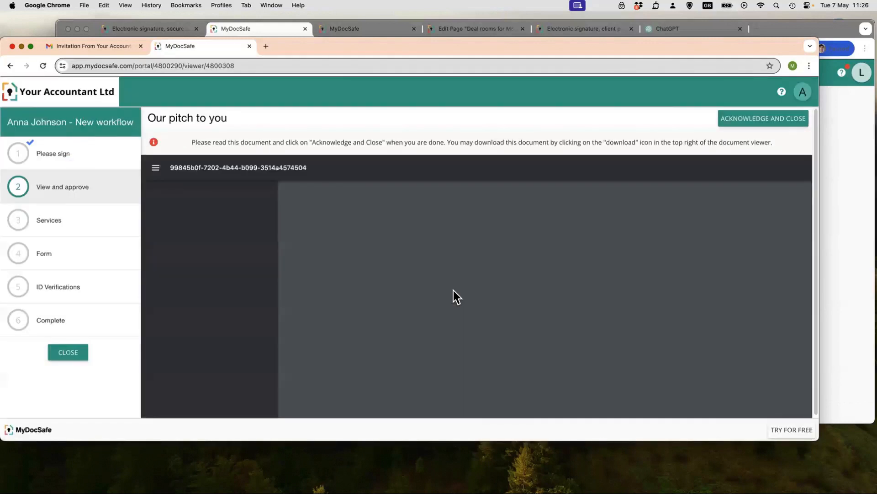
- Read through the "Our pitch to you" document, acknowledge it and close it
scroll(509, 286, "down", 5)
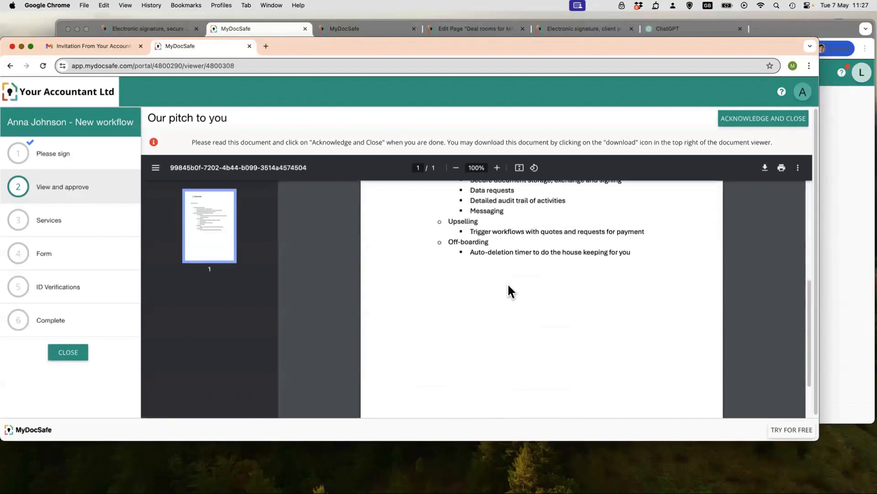
scroll(509, 286, "up", 5)
scroll(508, 288, "down", 5)
scroll(509, 288, "up", 5)
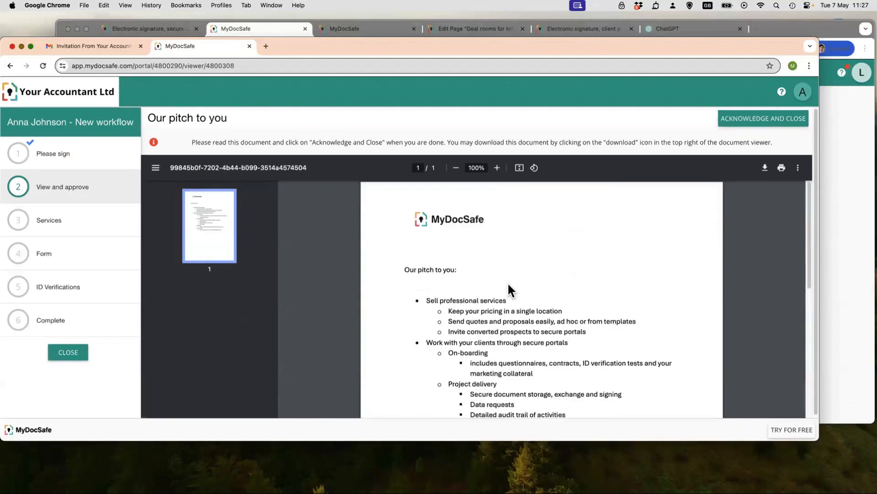
left_click(748, 118)
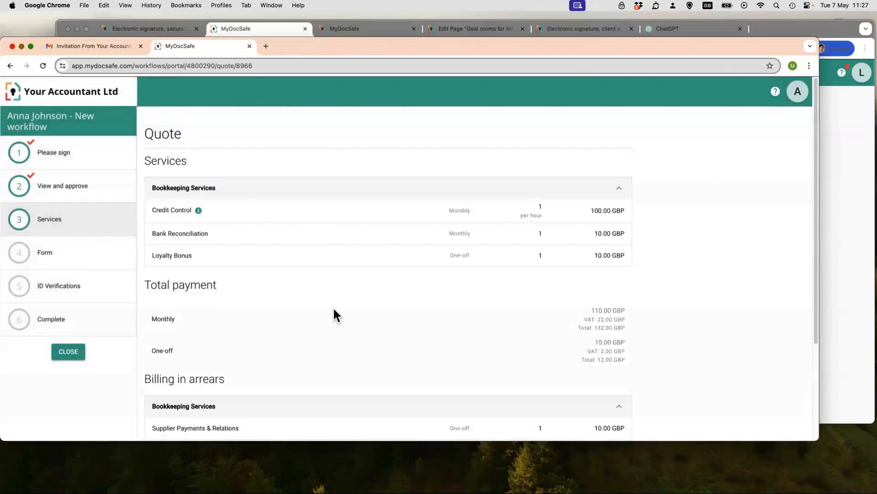
- Review the quote's services, total payment, billing in arrears and credit card section, and try the payment option without entering card details
scroll(333, 311, "down", 3)
scroll(334, 309, "up", 3)
scroll(259, 391, "down", 4)
scroll(259, 391, "up", 3)
scroll(465, 347, "down", 4)
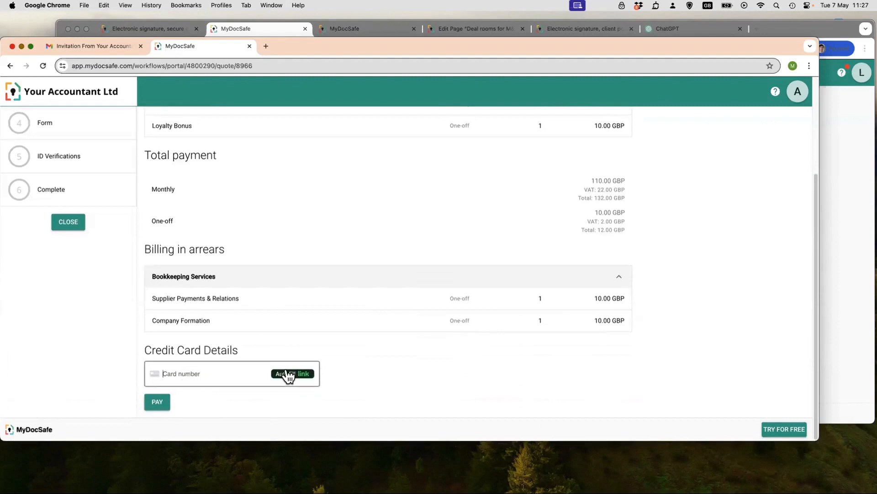
left_click(160, 405)
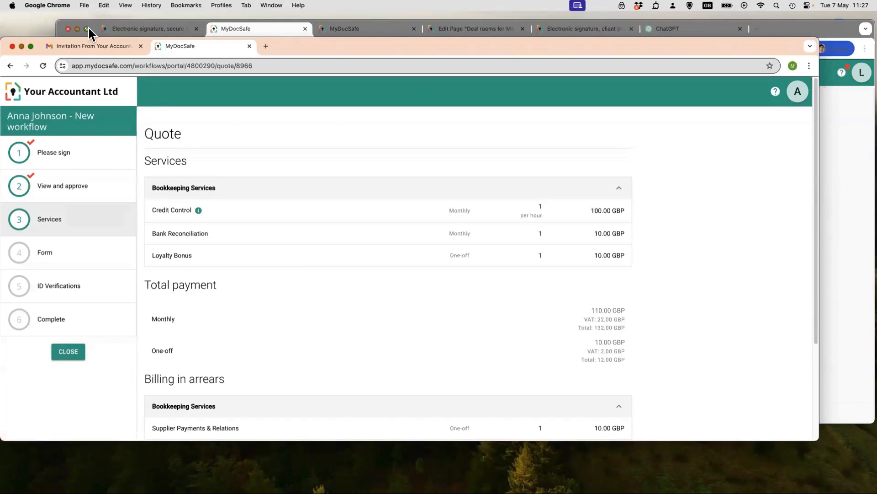
- Close the proposal page and reopen it from the invitation email in Gmail to resume at the Services stage
left_click(249, 45)
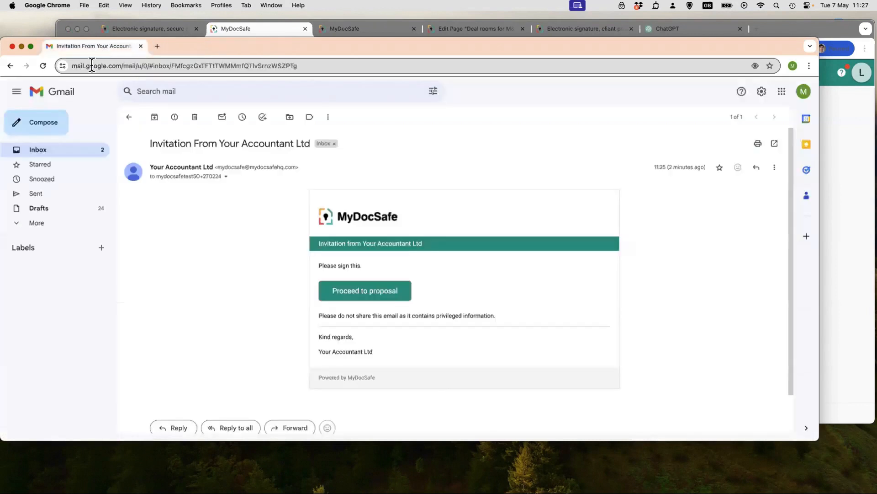
left_click(338, 295)
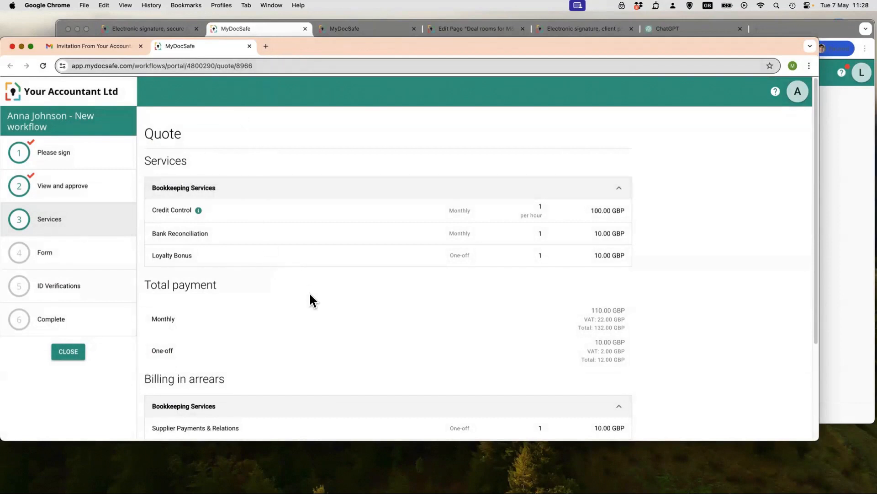
- Switch to the accounting firm's MyDocSafe account, open the portal with vip status in the Clients group, and view its documents and workflows
left_click(268, 29)
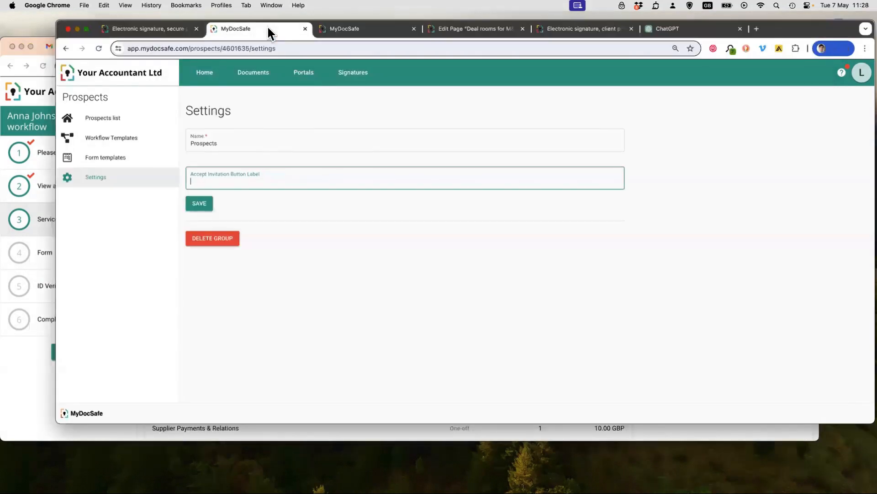
left_click(308, 75)
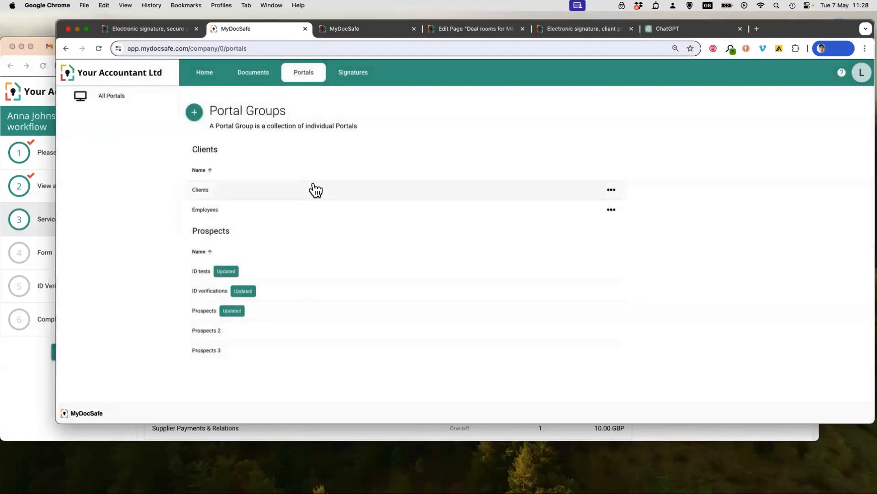
left_click(273, 197)
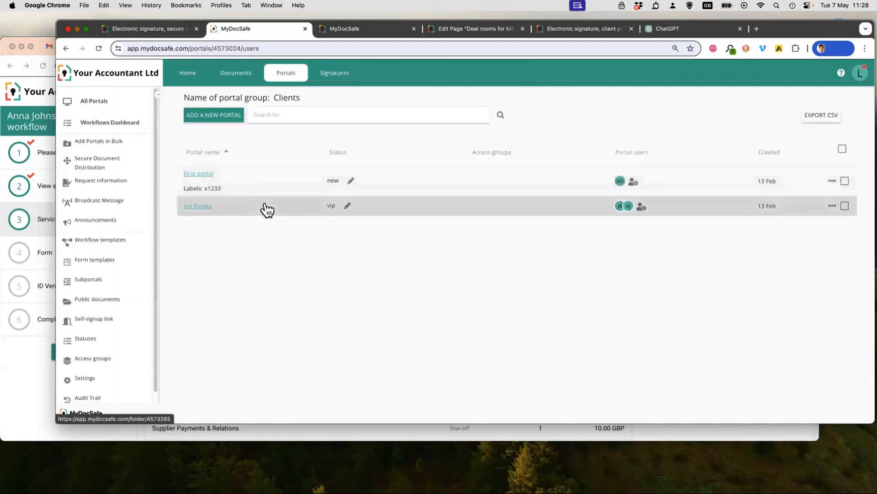
left_click(265, 204)
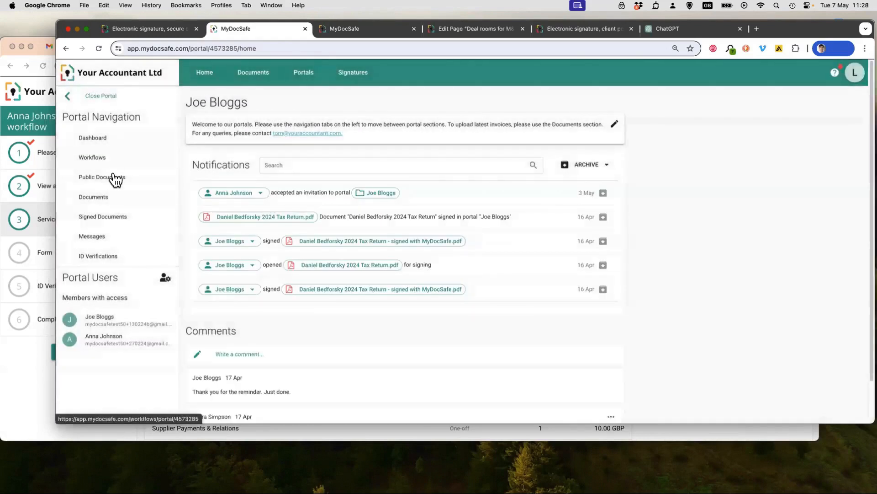
left_click(94, 197)
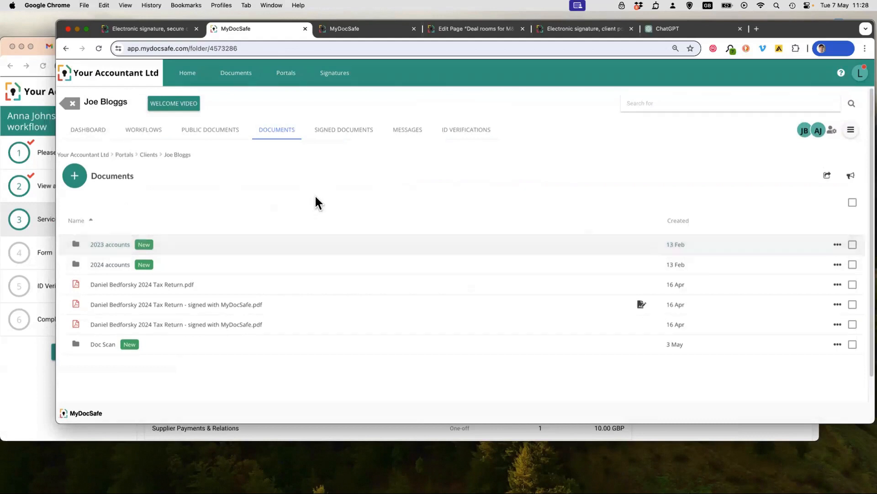
left_click(149, 129)
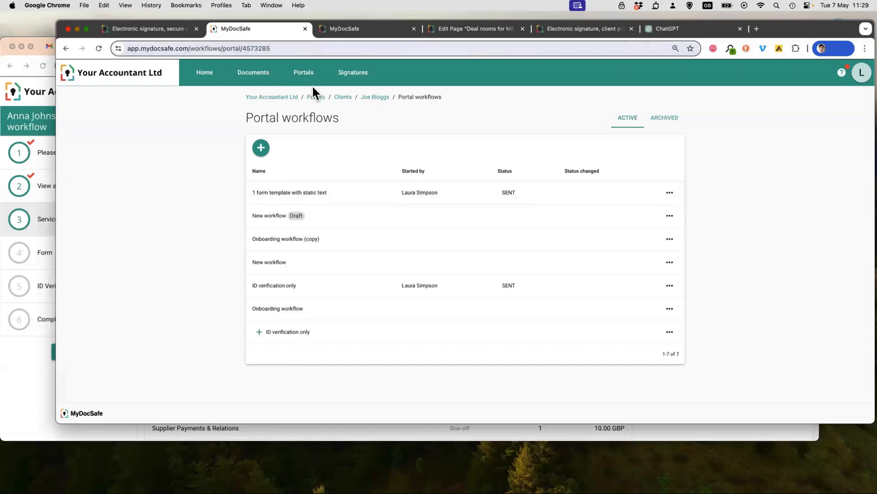
- Revisit the portal groups overview and view the list of documents sent for signature
left_click(300, 75)
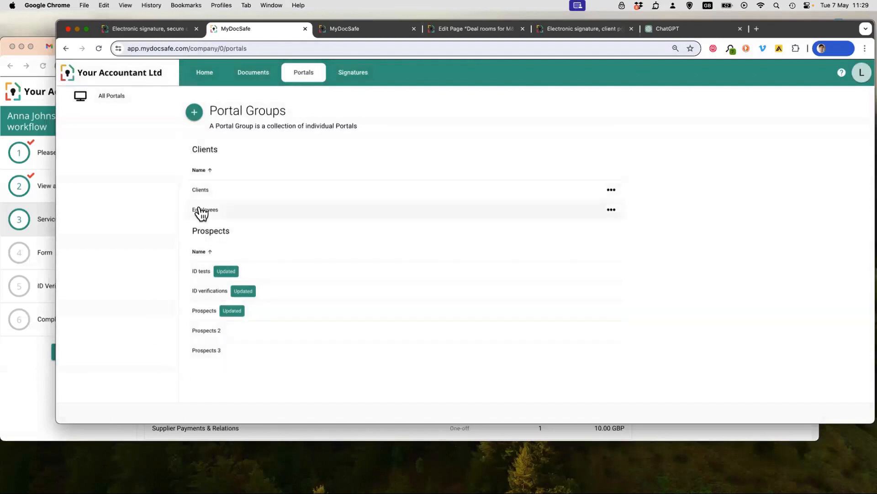
left_click(352, 75)
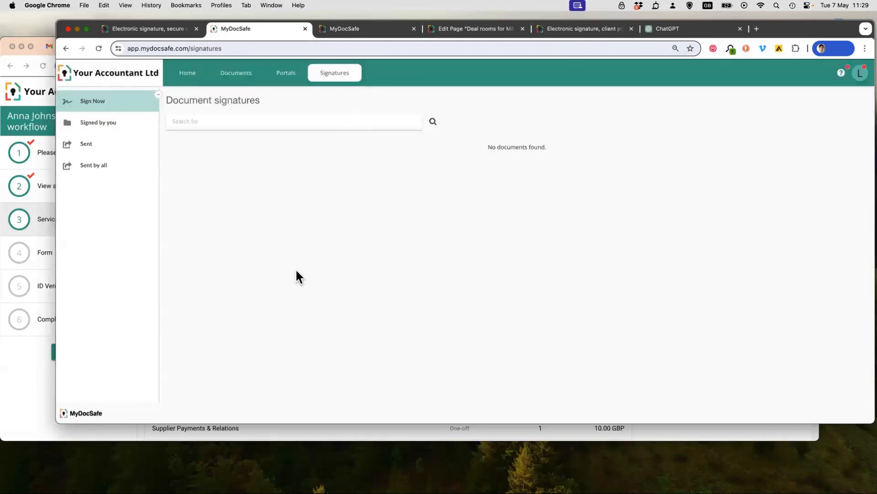
left_click(87, 144)
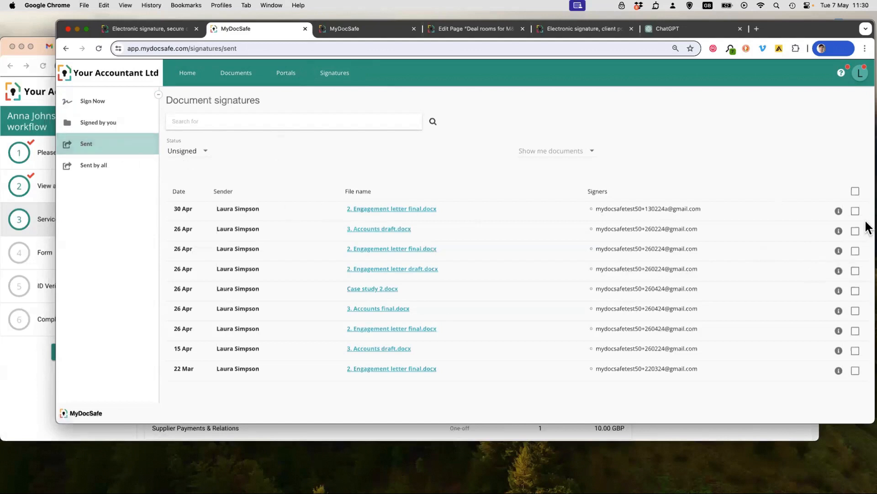
- View the signing status and transaction log of the first 3. Accounts draft.docx sent on 26 Apr, and close them
left_click(838, 231)
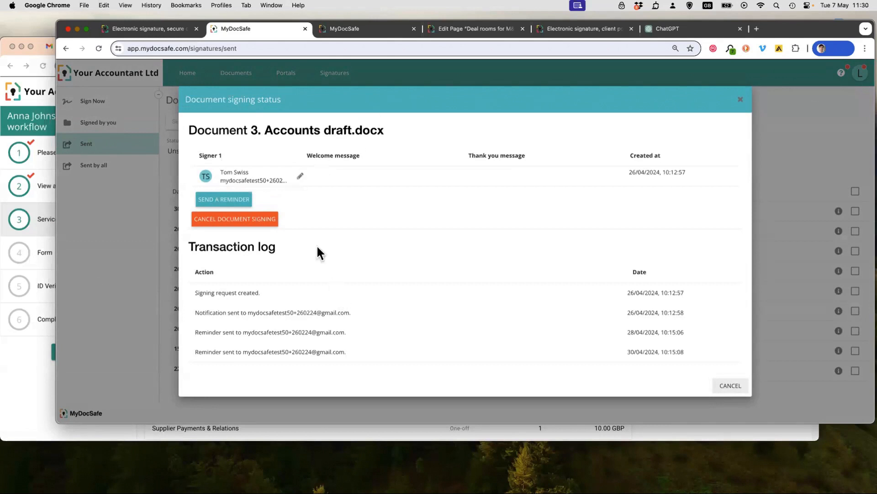
left_click(727, 387)
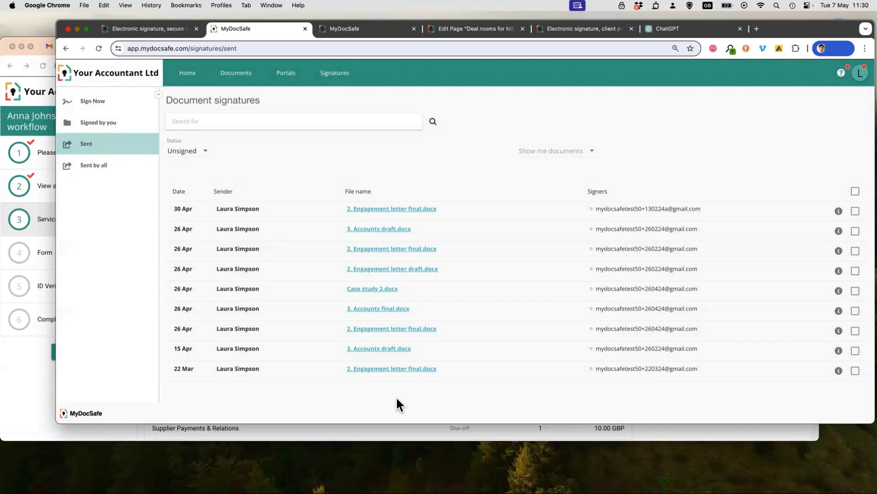
- Open the account's E-signature settings and review the notification, reminder, filing, security and expiration period options
left_click(187, 74)
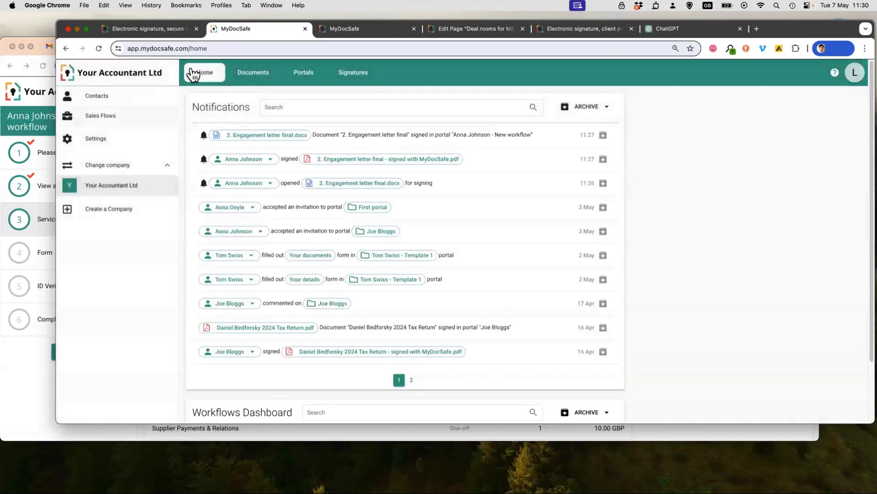
left_click(91, 139)
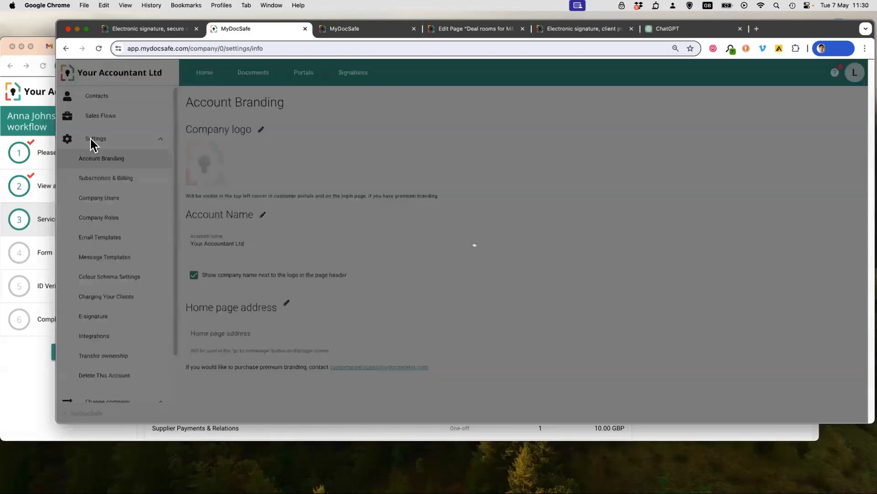
left_click(106, 319)
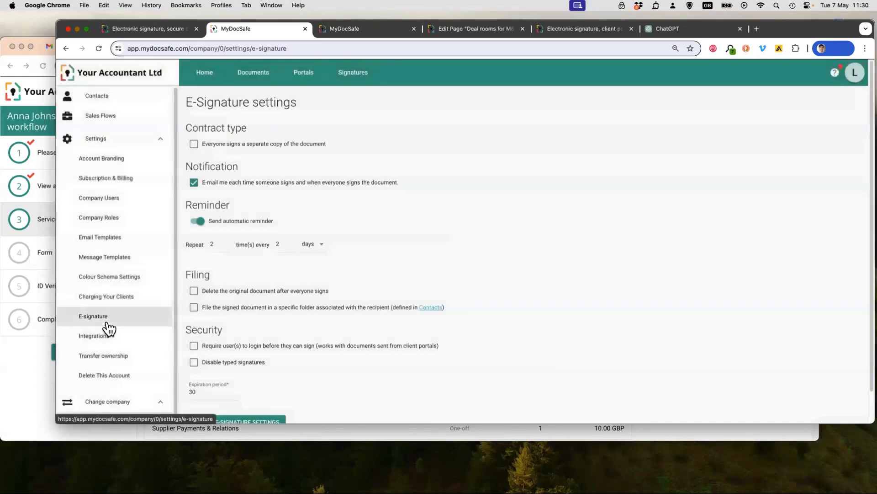
scroll(231, 382, "down", 1)
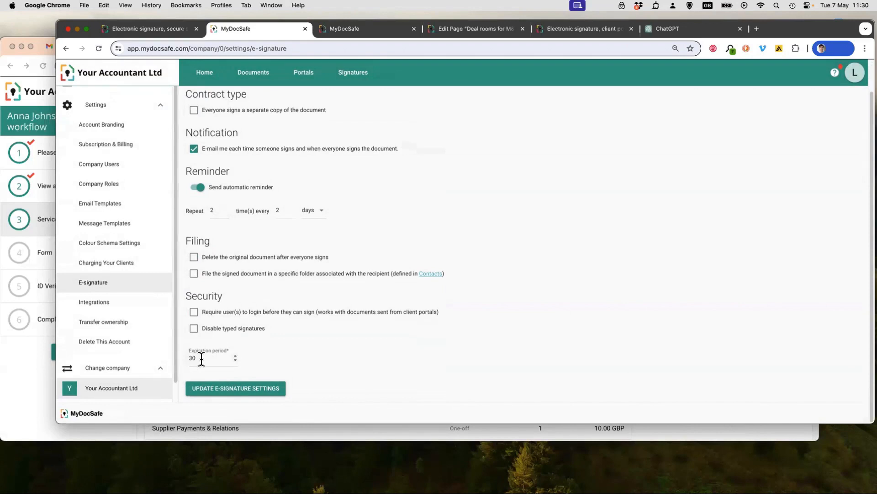
scroll(245, 284, "up", 2)
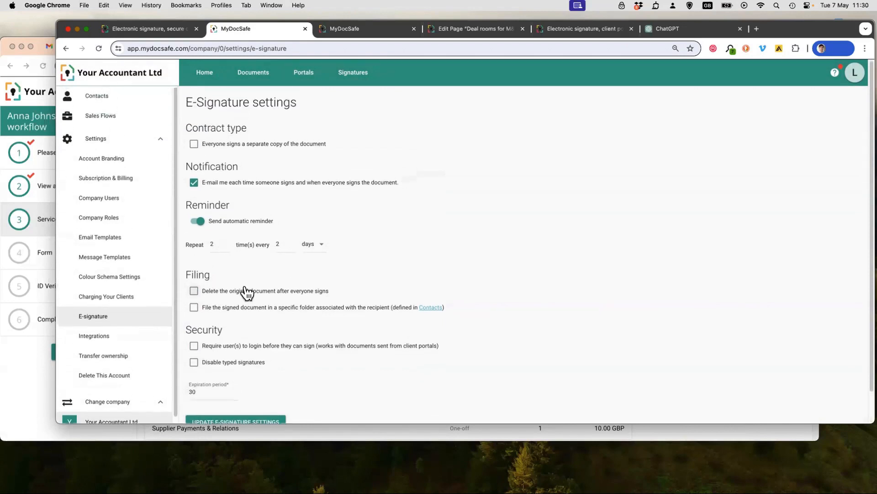
- View the documents sent for signature by all users and check the available sender and sent-date filters without applying any
left_click(356, 82)
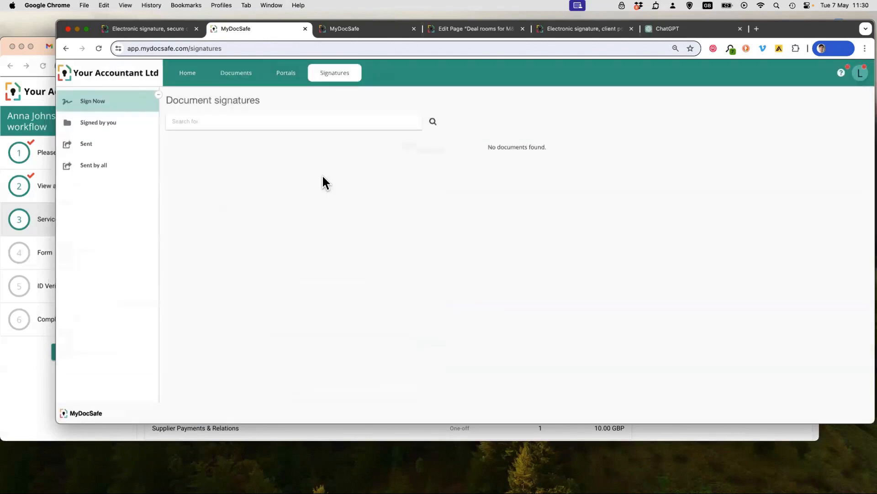
left_click(88, 167)
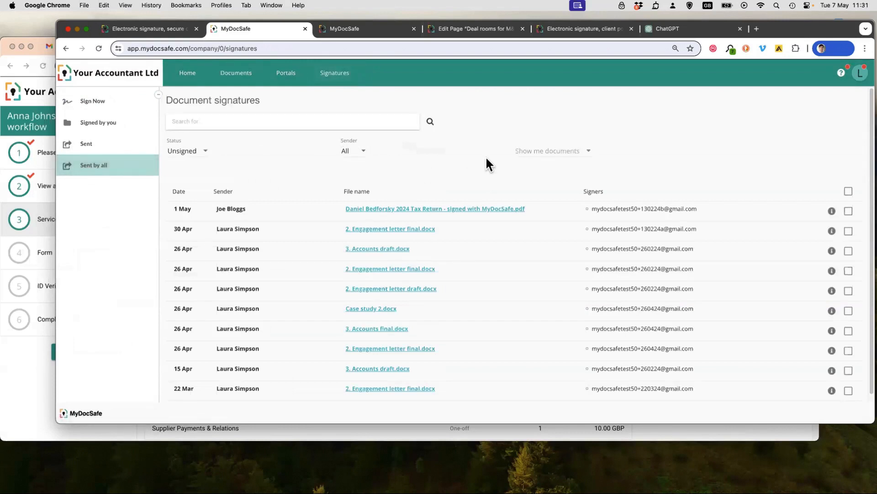
left_click(366, 154)
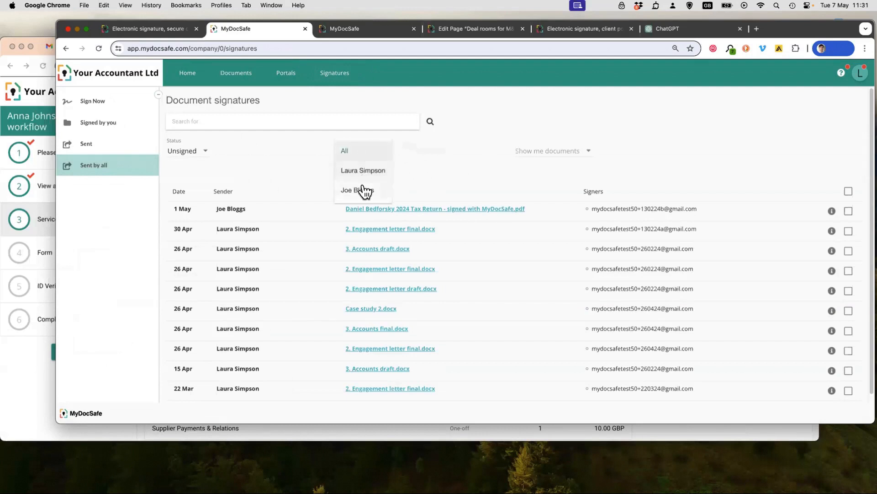
left_click(524, 134)
left_click(554, 149)
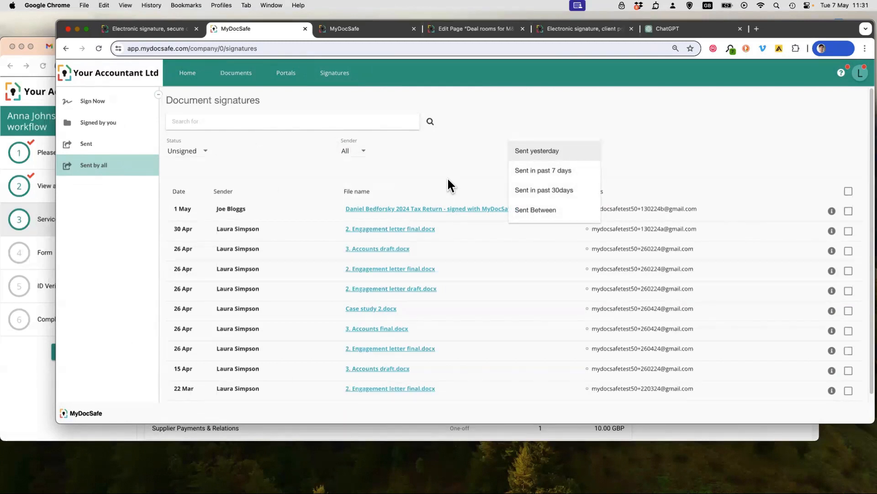
left_click(448, 180)
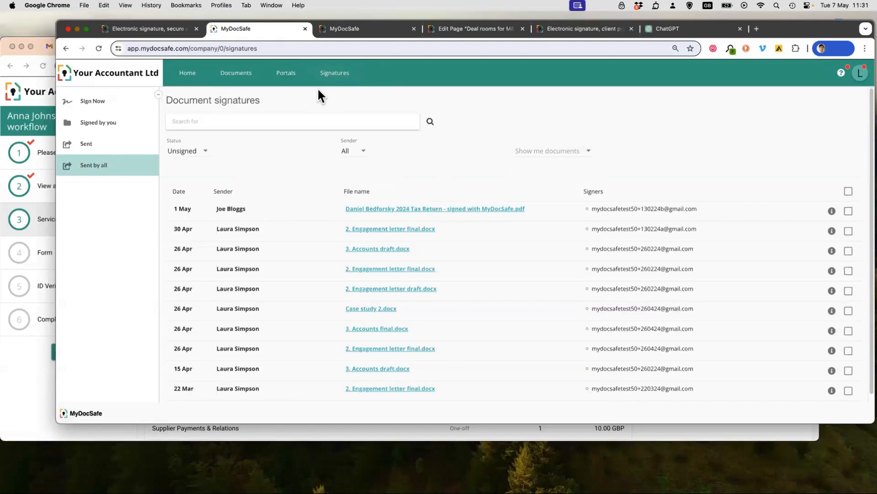
- Return to the account's home page, open the MyDocSafe Help Centre from there and look over its article collections
left_click(189, 72)
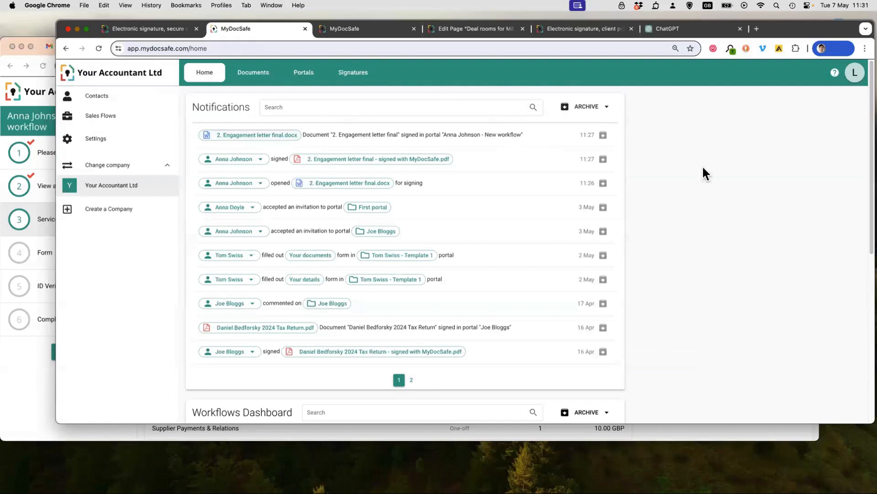
left_click(835, 75)
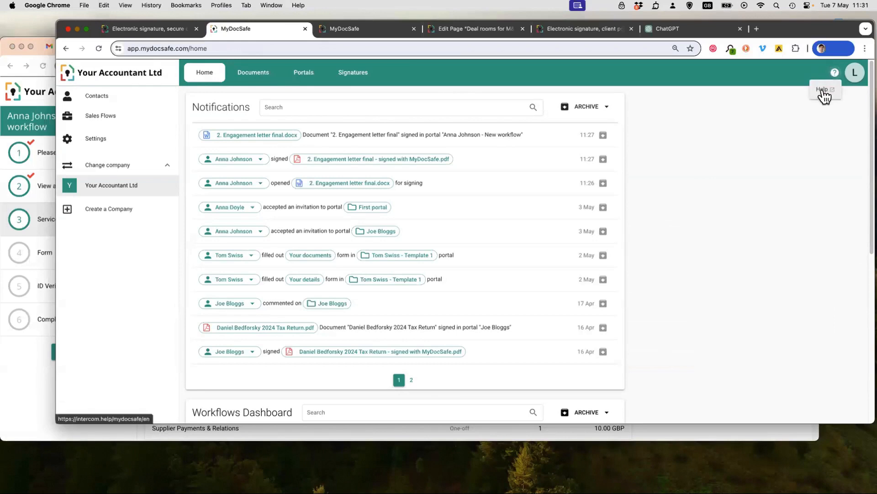
left_click(823, 90)
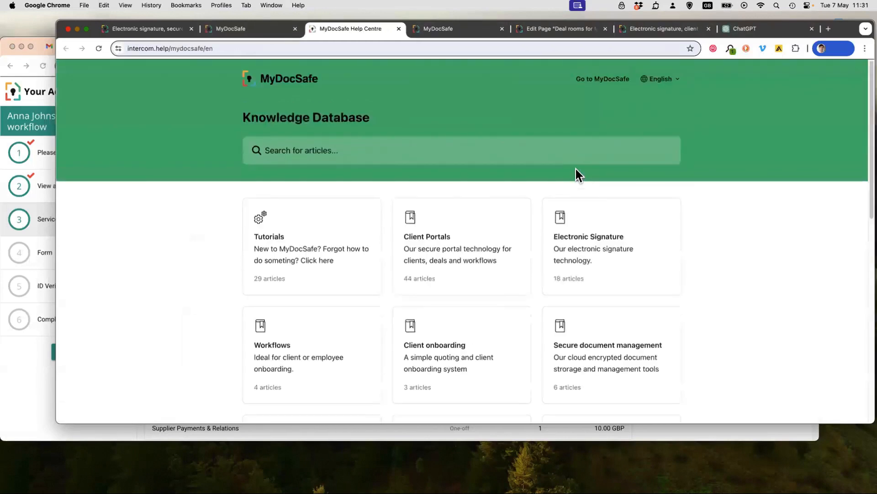
scroll(728, 205, "down", 10)
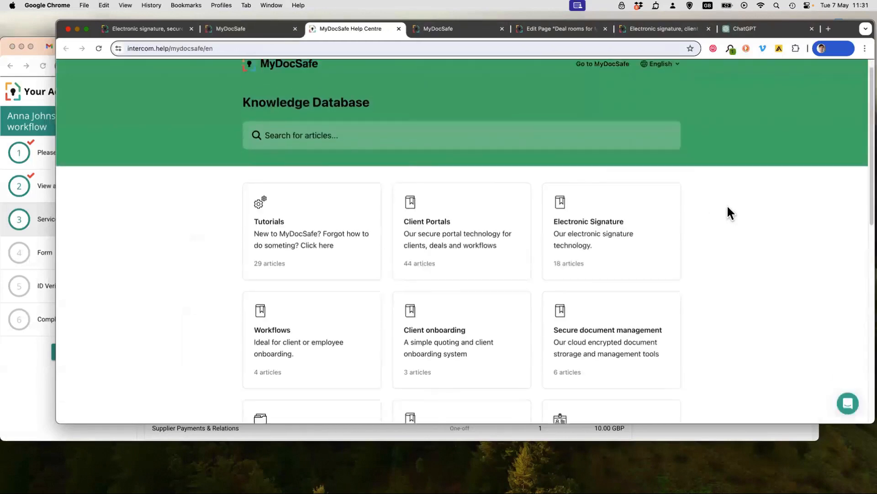
scroll(727, 205, "up", 10)
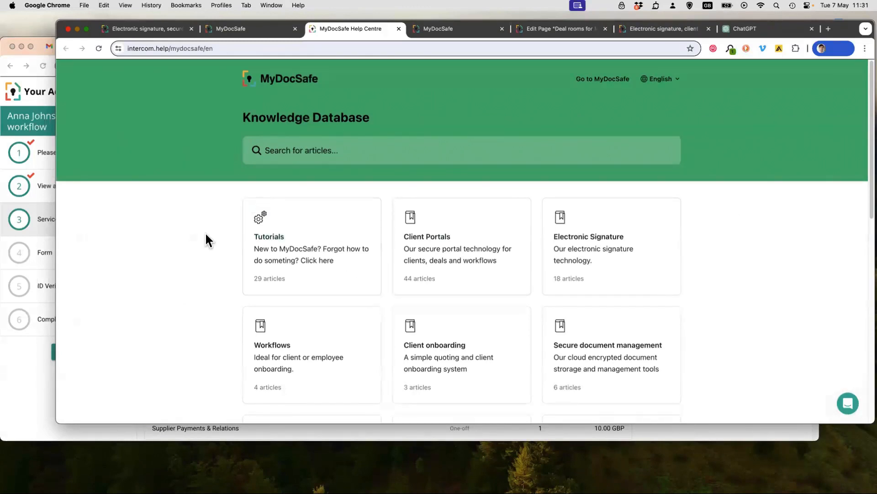
- Open the Tutorials collection and examine its getting-started steps, subscription topics, frequently asked questions and software integration articles
left_click(284, 242)
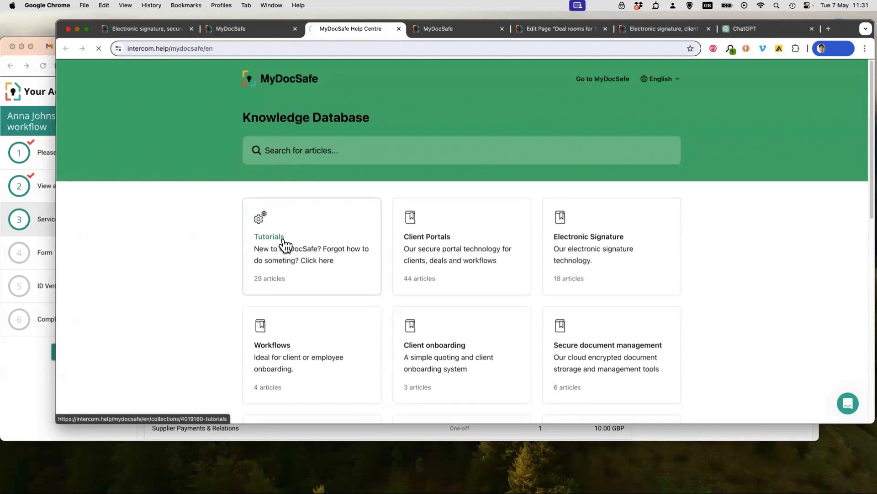
scroll(418, 216, "down", 5)
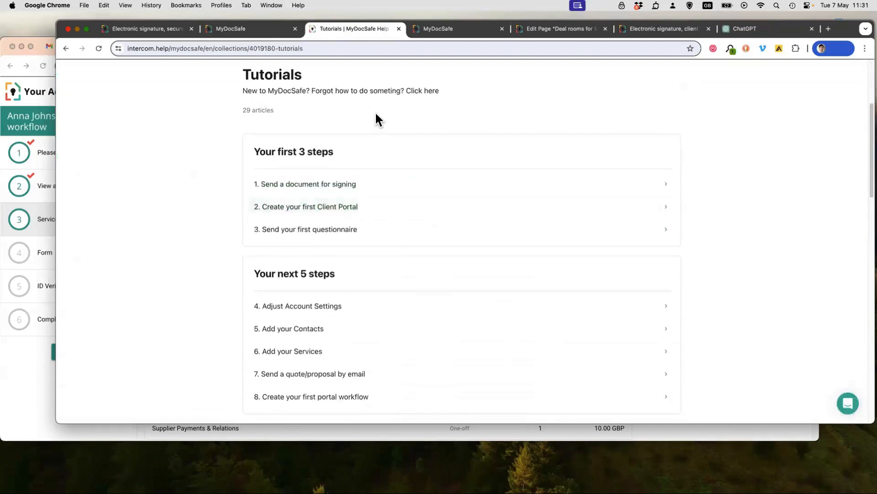
scroll(304, 386, "down", 3)
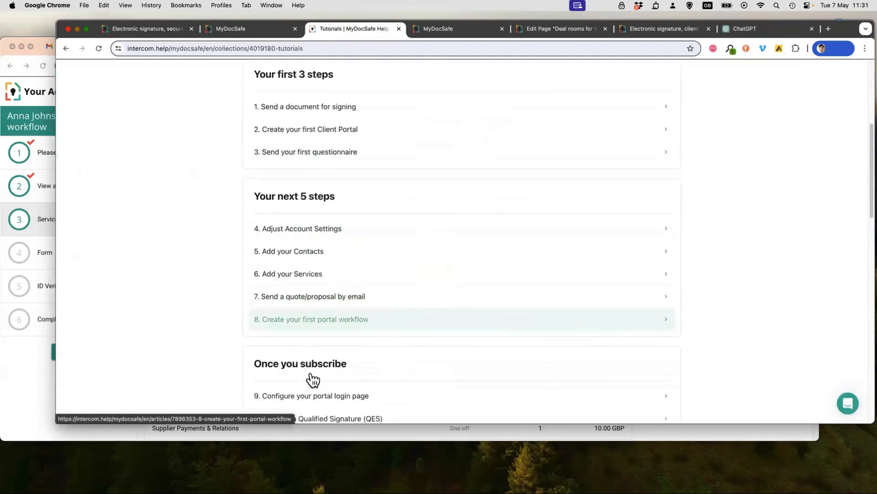
scroll(297, 371, "up", 1)
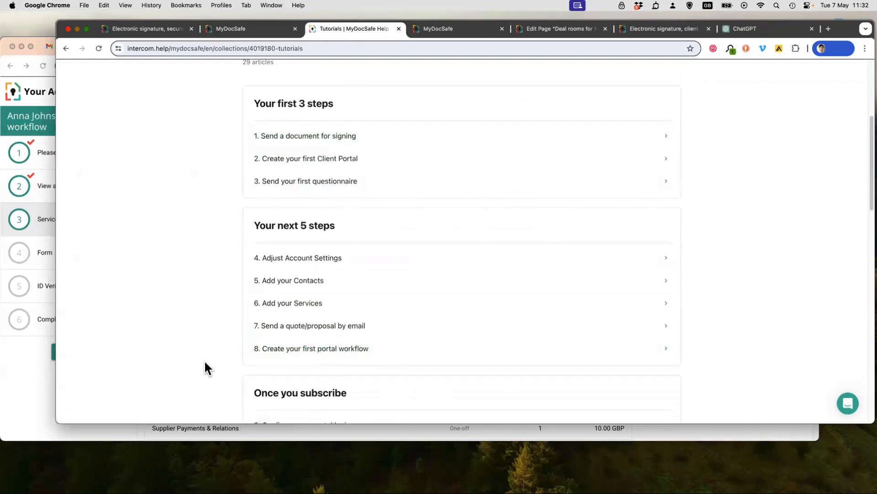
scroll(205, 362, "down", 5)
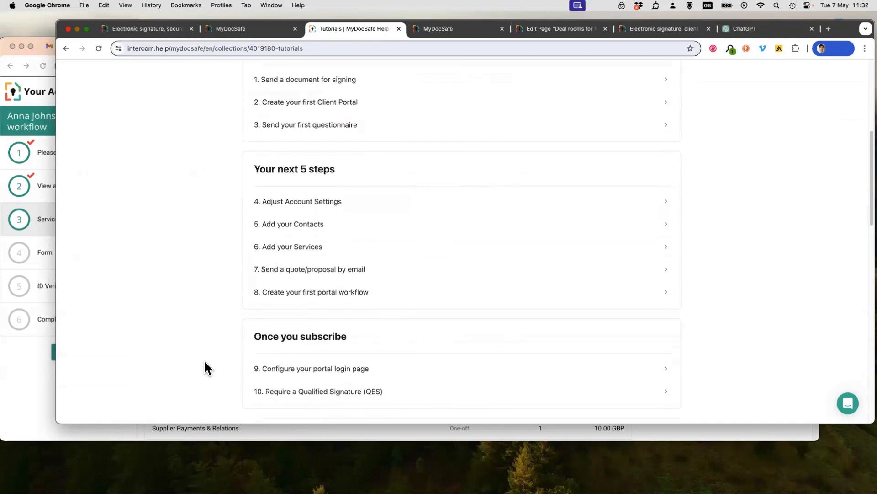
scroll(205, 362, "up", 9)
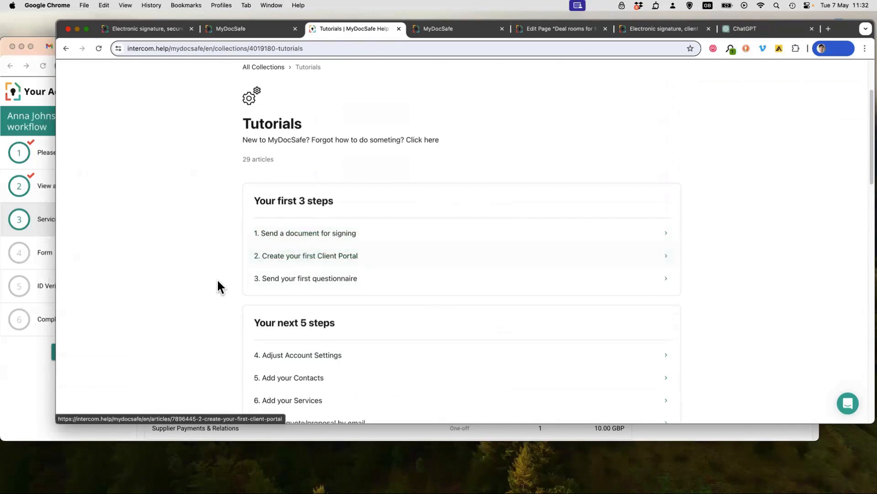
scroll(242, 297, "down", 5)
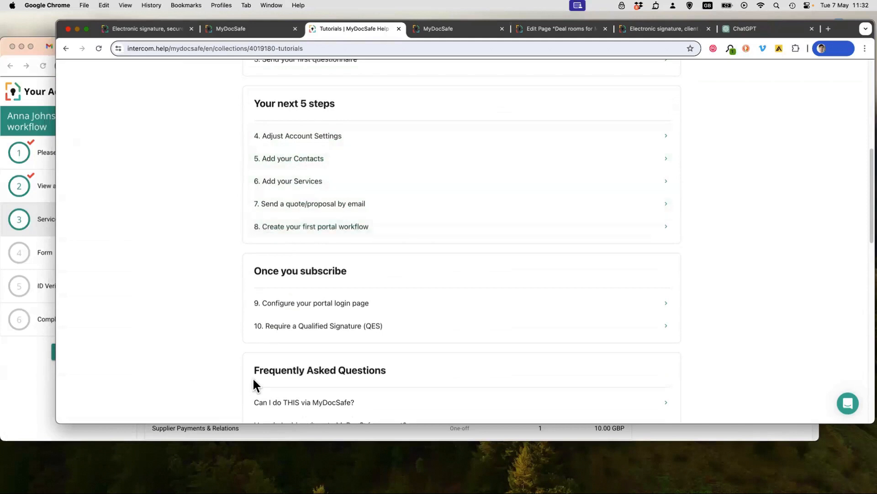
scroll(252, 378, "down", 1)
scroll(255, 381, "down", 5)
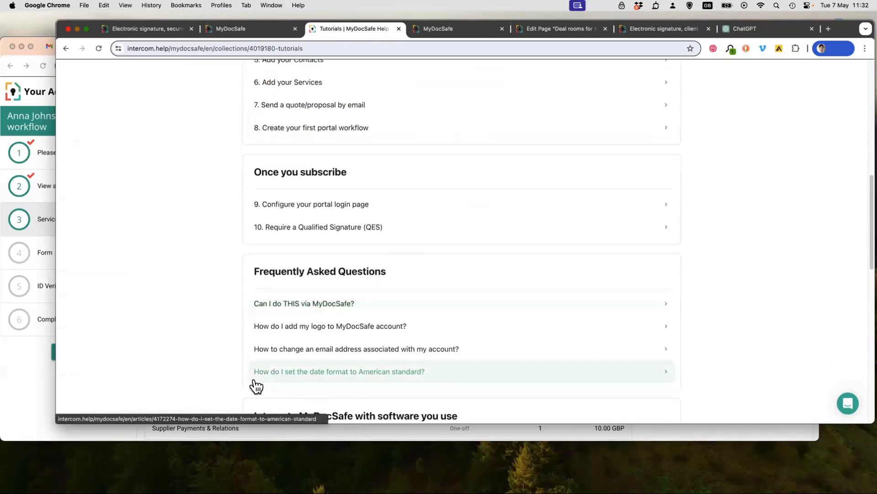
scroll(257, 386, "down", 2)
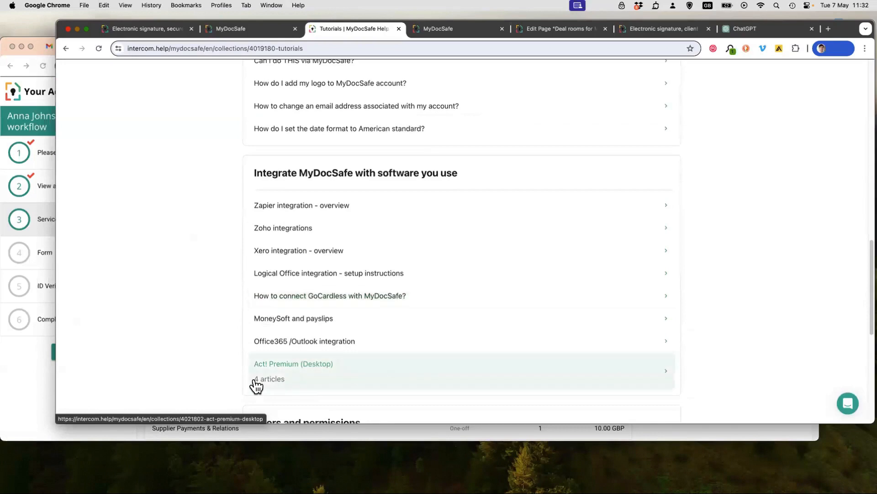
scroll(256, 380, "down", 5)
scroll(255, 377, "up", 20)
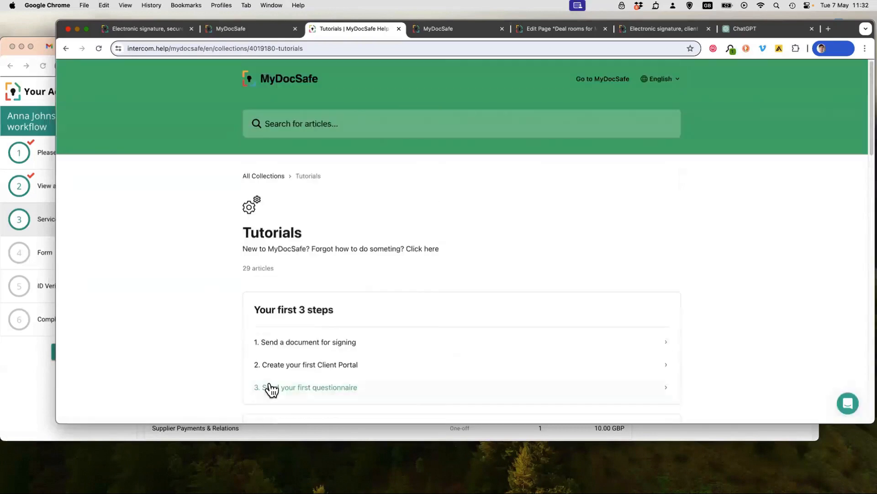
- Load mydocsafe.com in a new browser tab and follow its videos link to the MyDocSafe YouTube channel, rejecting all optional cookies
left_click(450, 32)
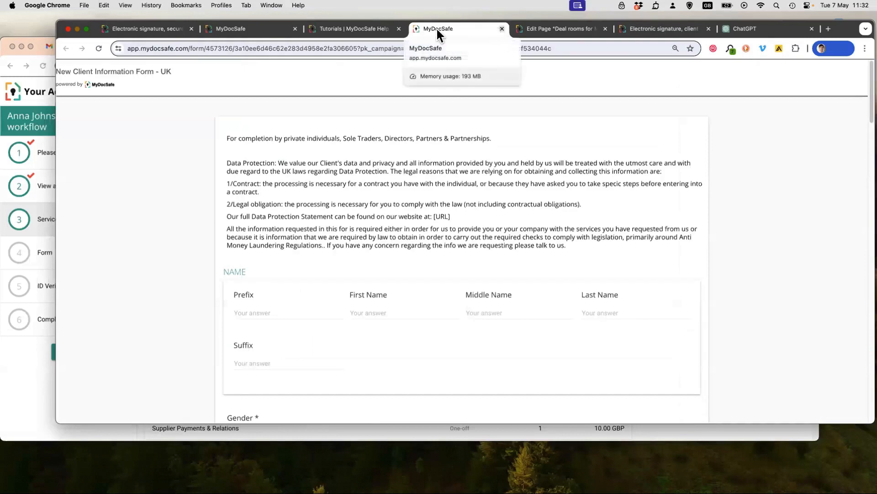
left_click(831, 28)
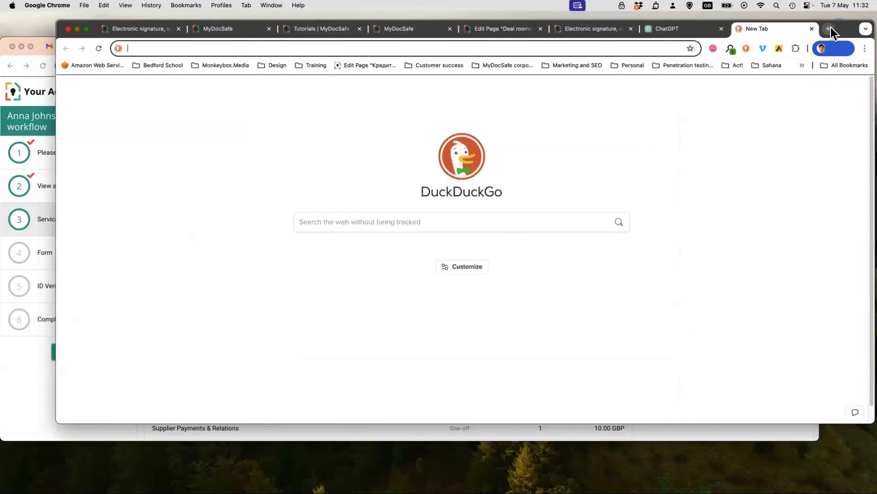
type("mydocsafe.com")
key("Return")
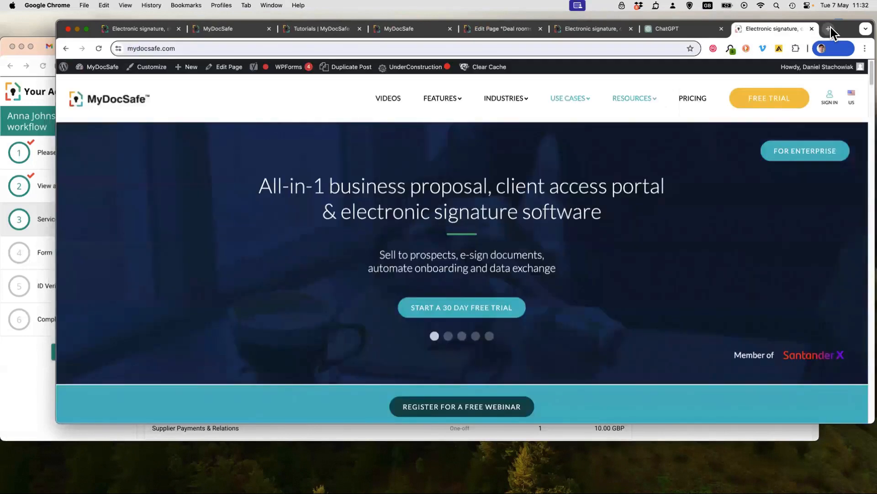
left_click(386, 99)
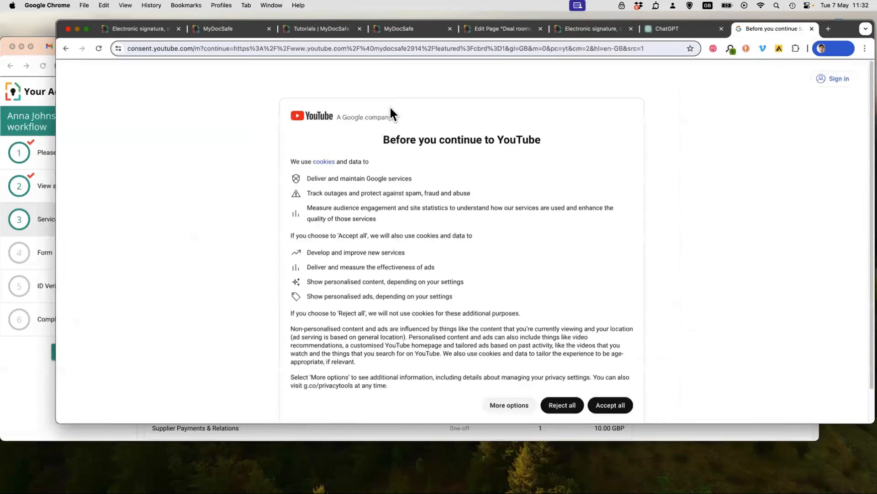
left_click(564, 408)
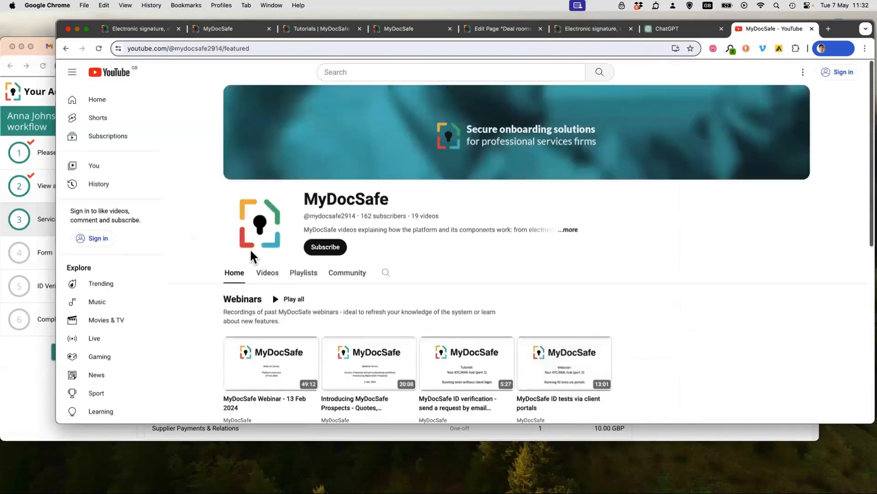
- Browse the Webinars, Tutorials and MyDocSafe ads sections on the YouTube channel's home page
scroll(388, 253, "down", 4)
scroll(388, 252, "up", 4)
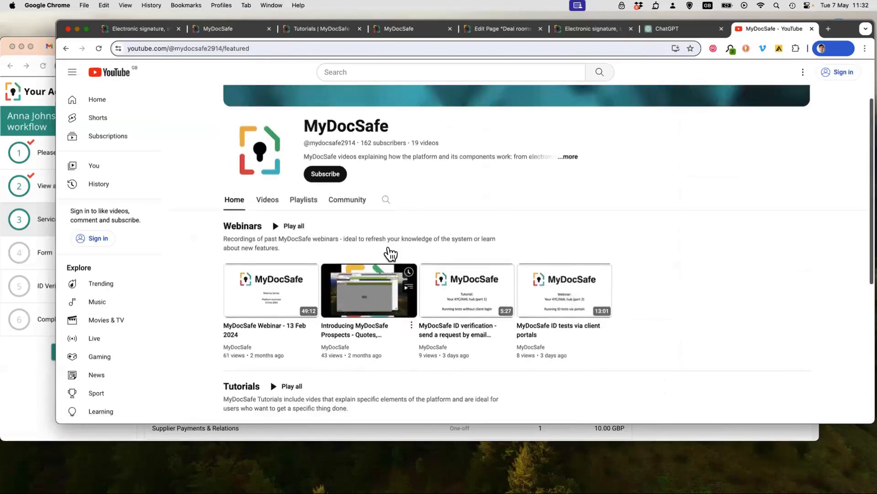
scroll(389, 247, "down", 5)
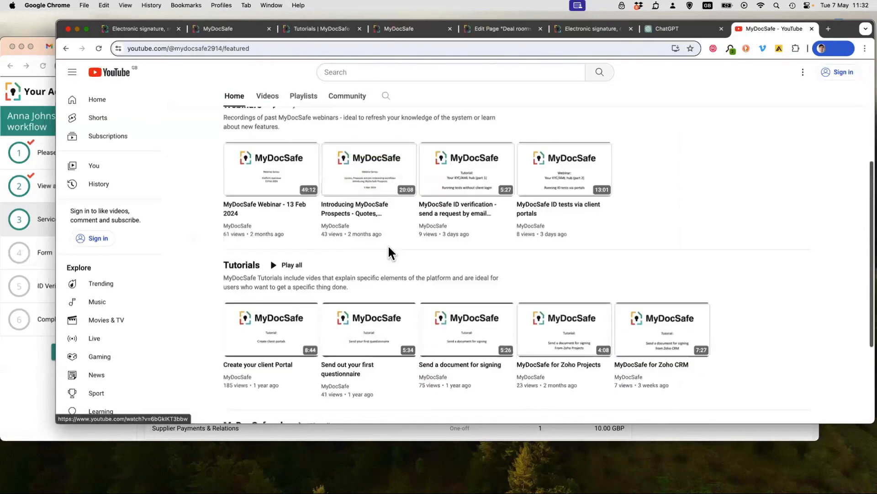
scroll(389, 251, "down", 3)
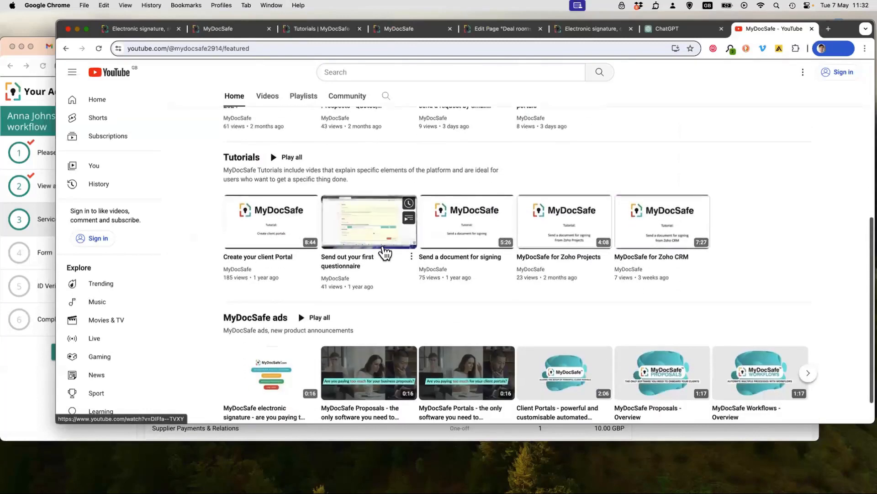
- Review the Tutorials and Webinars videos on the MyDocSafe YouTube channel, going back up to the channel header
scroll(220, 321, "up", 1)
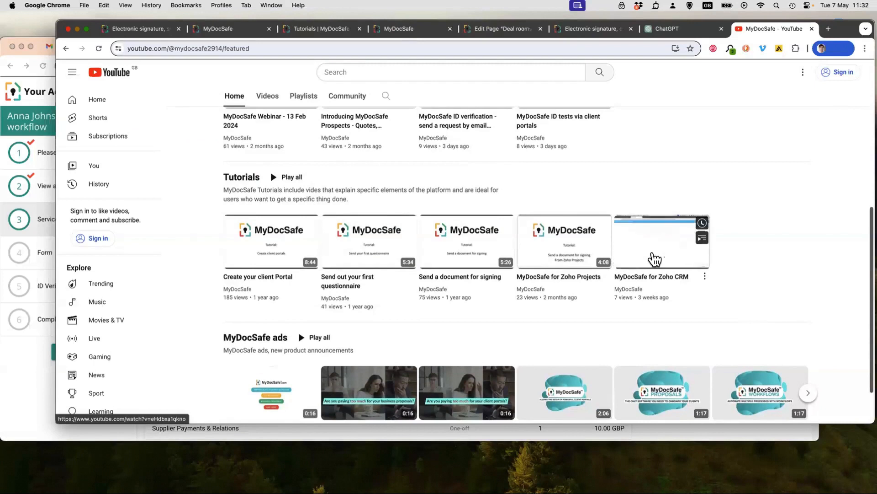
scroll(653, 258, "up", 1)
scroll(653, 258, "up", 5)
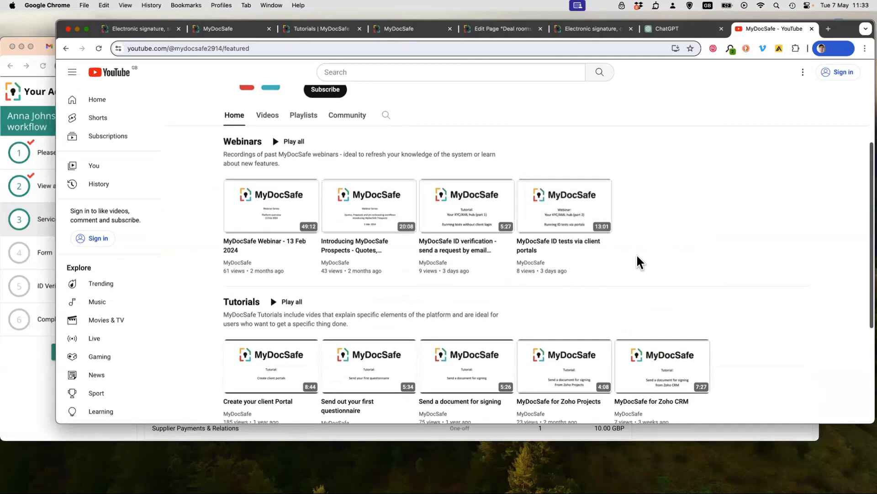
scroll(640, 262, "up", 1)
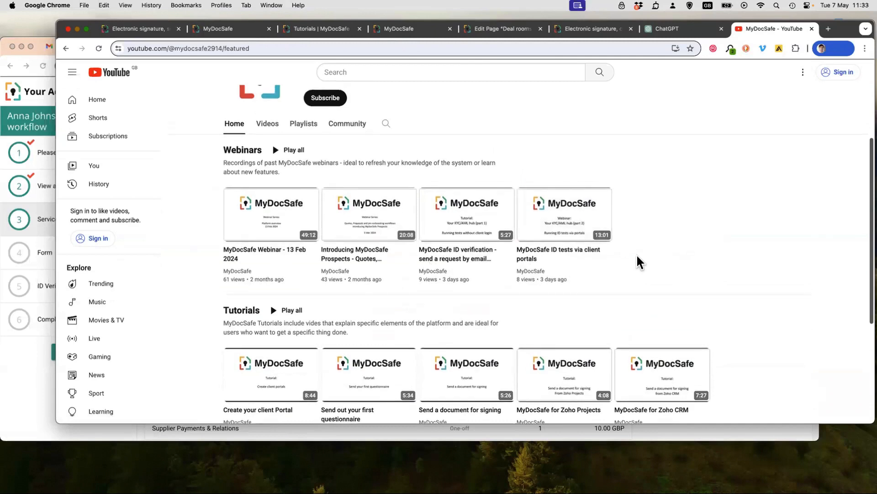
scroll(638, 257, "up", 5)
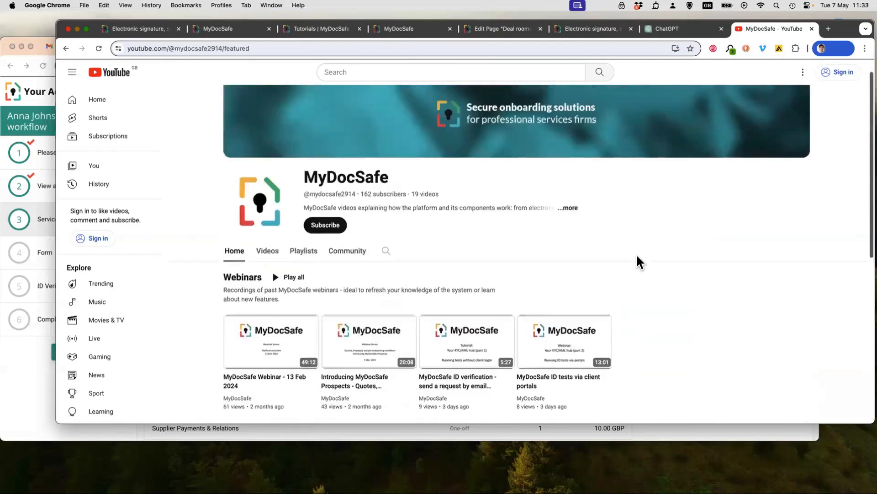
- Return to the accounting firm's MyDocSafe home page and reveal its Help link
left_click(328, 28)
left_click(245, 29)
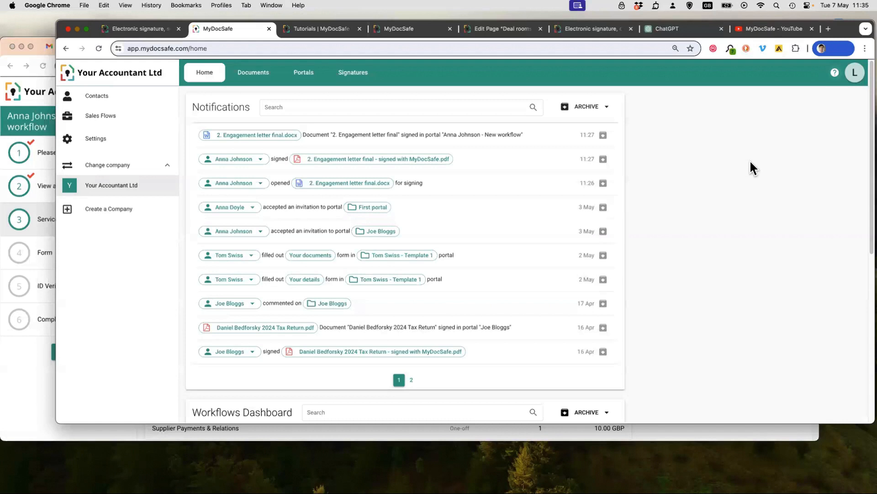
left_click(834, 74)
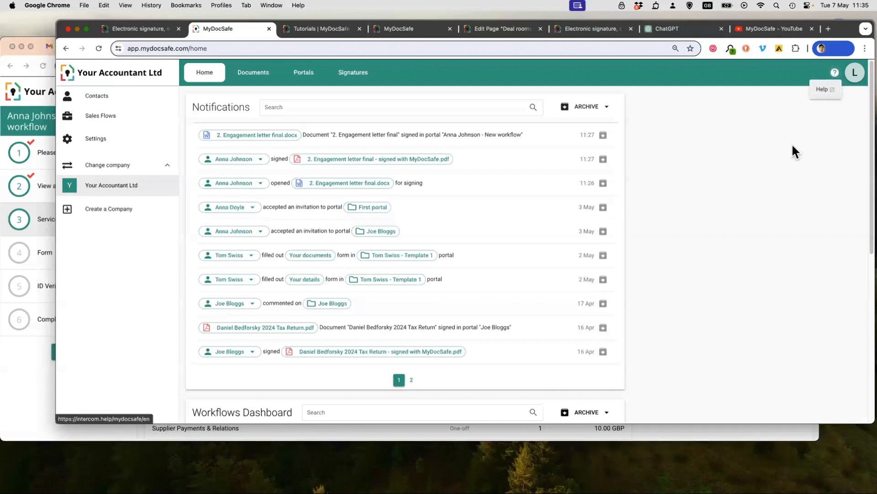